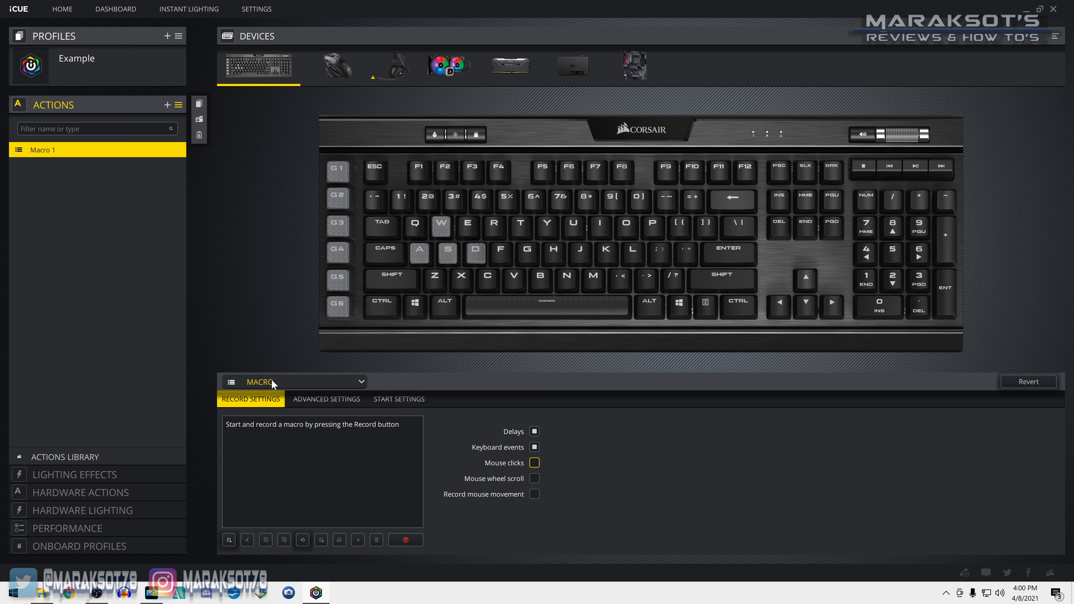
- Record the keystrokes "this is a test" into Macro 1 and assign the macro to the F1 key
left_click(406, 541)
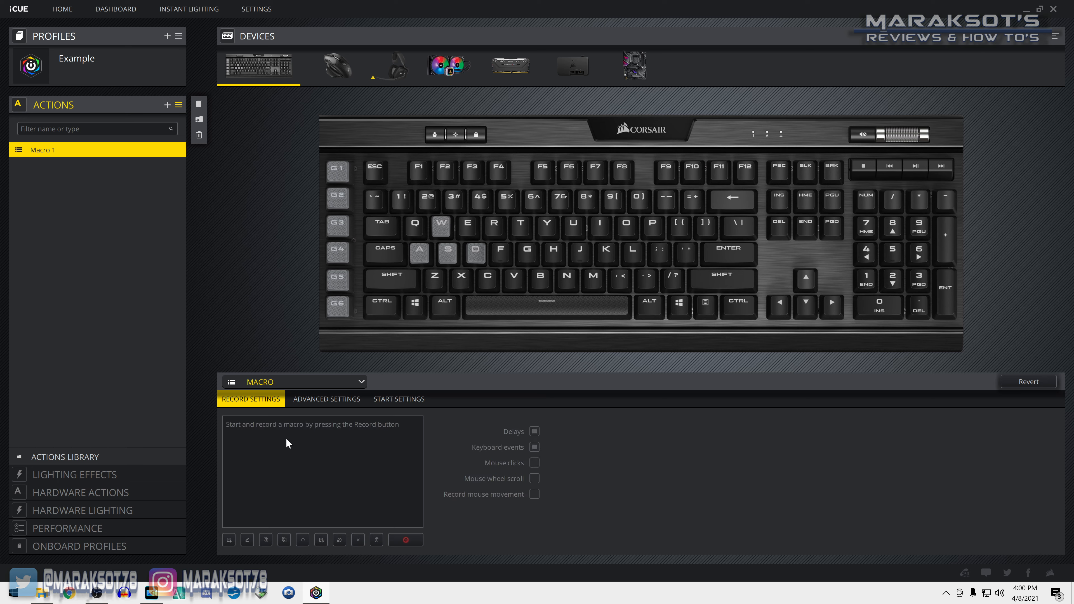
type("this is a test")
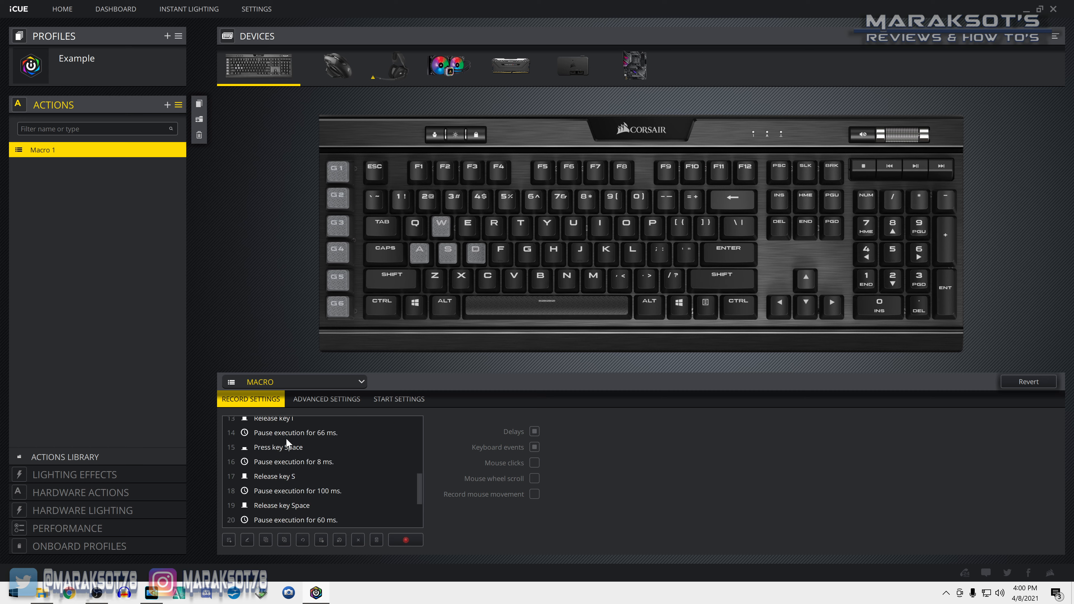
left_click(406, 540)
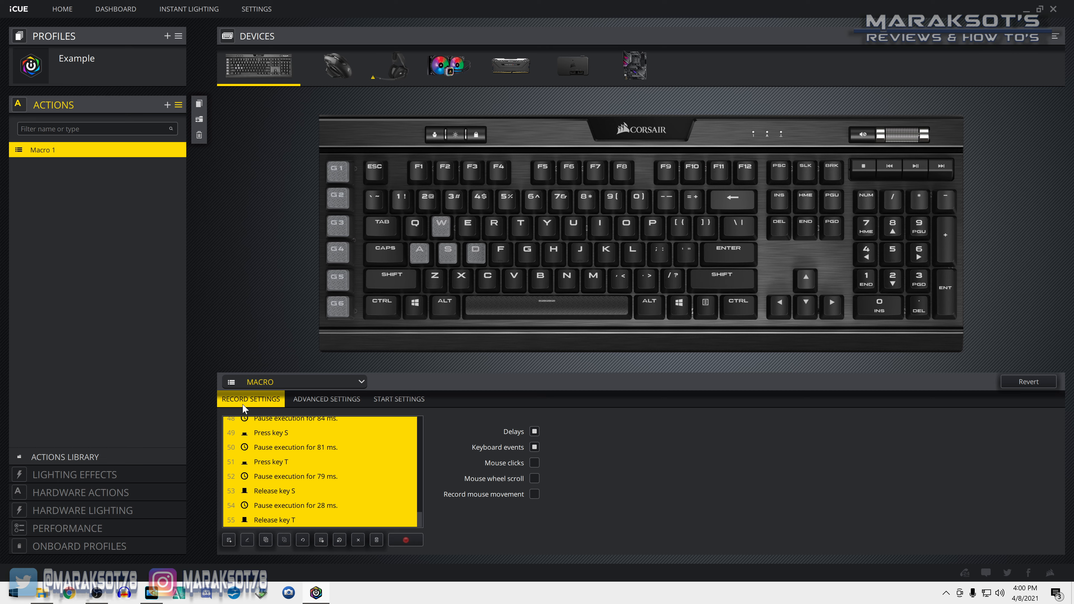
left_click(419, 171)
left_click_drag(420, 524, 423, 411)
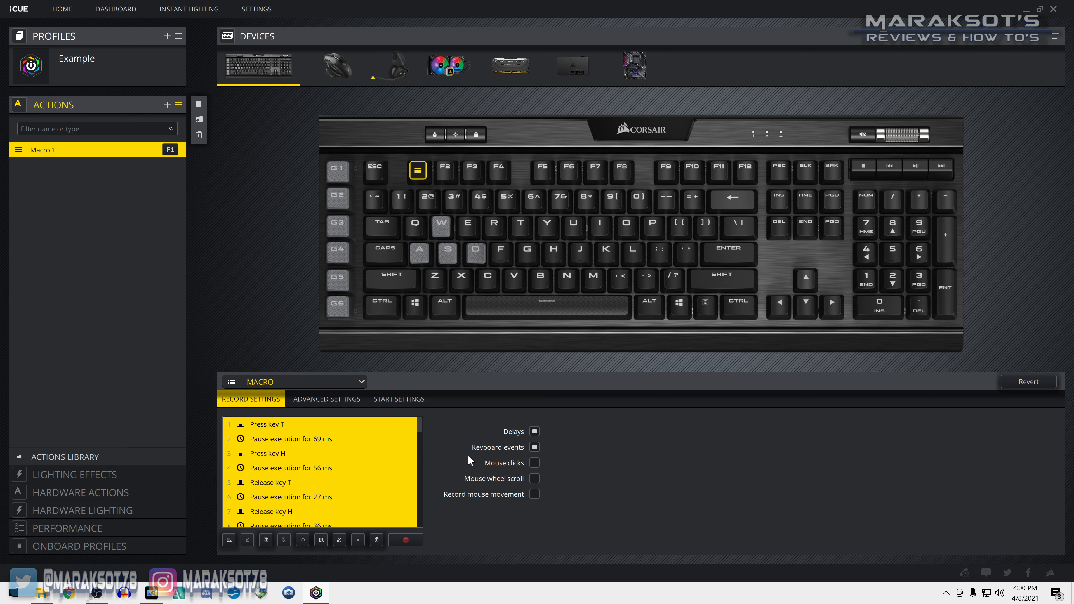
- Turn off delay recording and remove all pause events from Macro 1
left_click(535, 431)
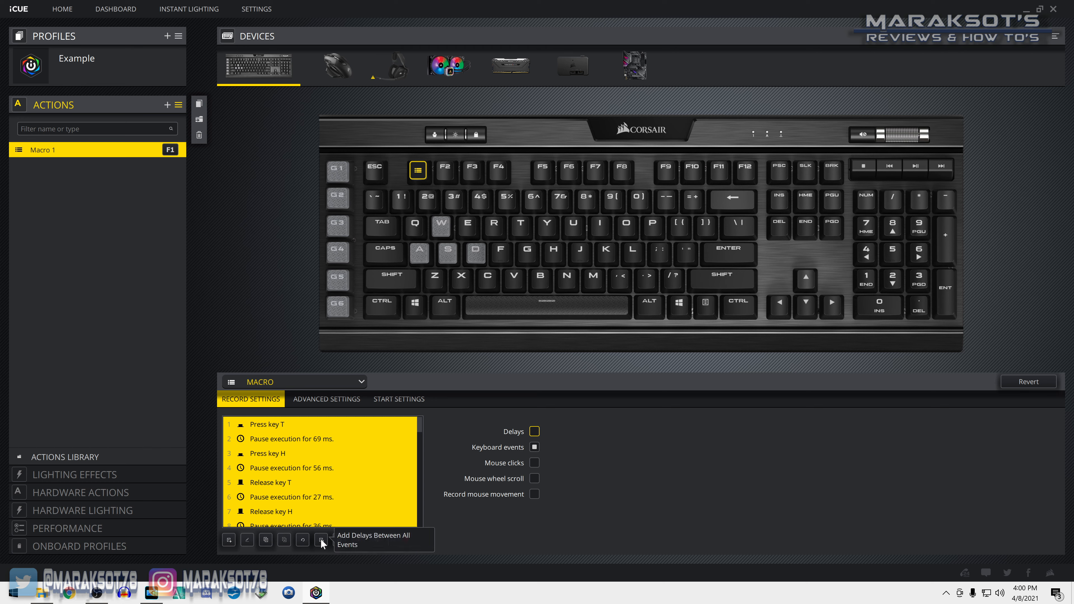
left_click(282, 440)
left_click(358, 541)
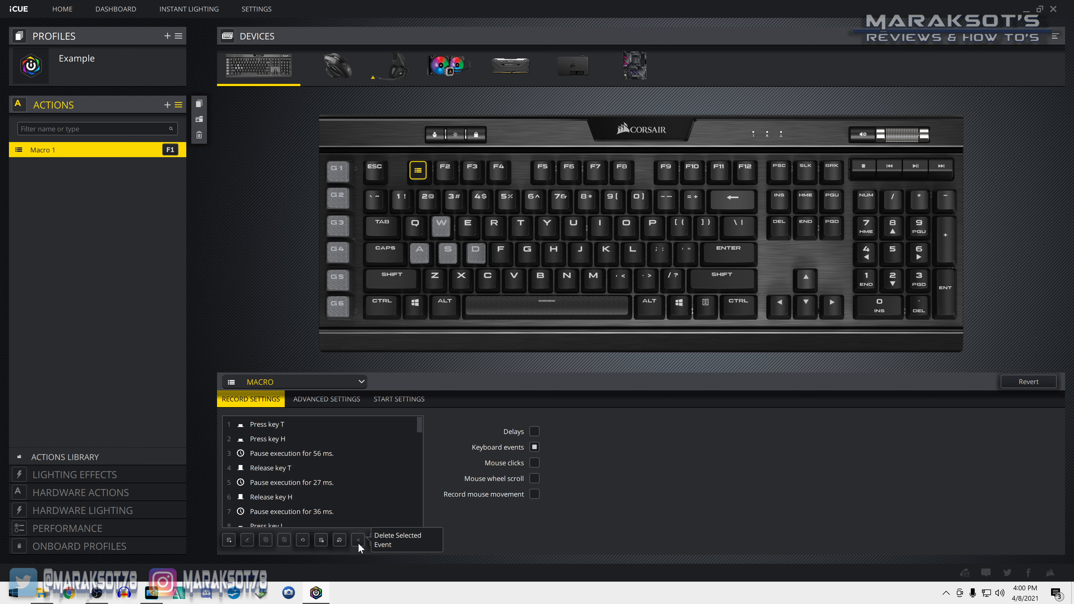
left_click(338, 540)
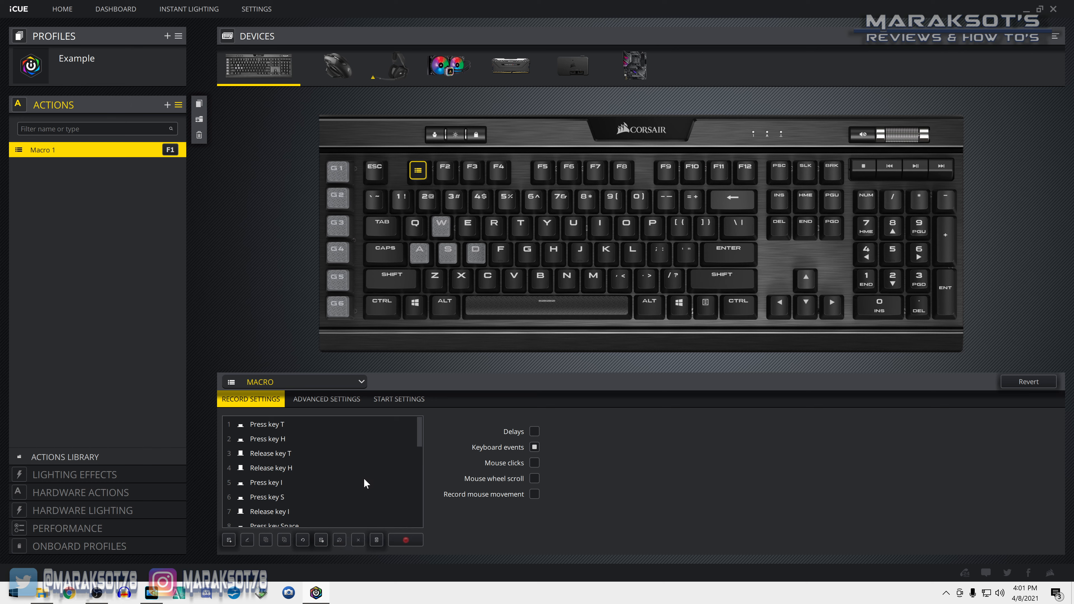
- Set macro recording to capture mouse clicks, wheel scroll and mouse movement instead of keyboard events
left_click(534, 447)
left_click(534, 495)
left_click(229, 539)
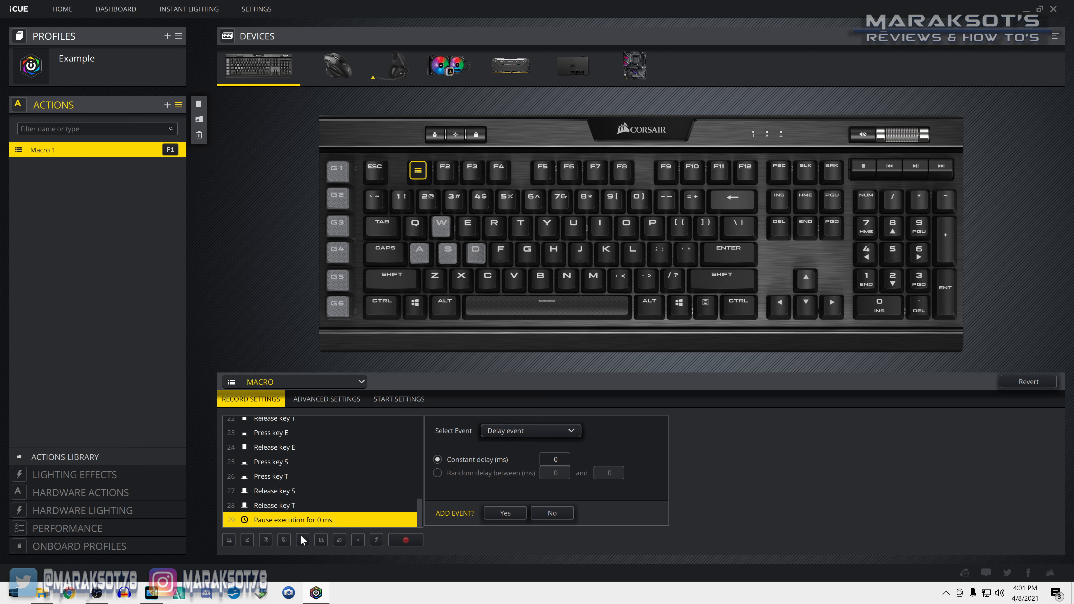
left_click(536, 430)
left_click(552, 512)
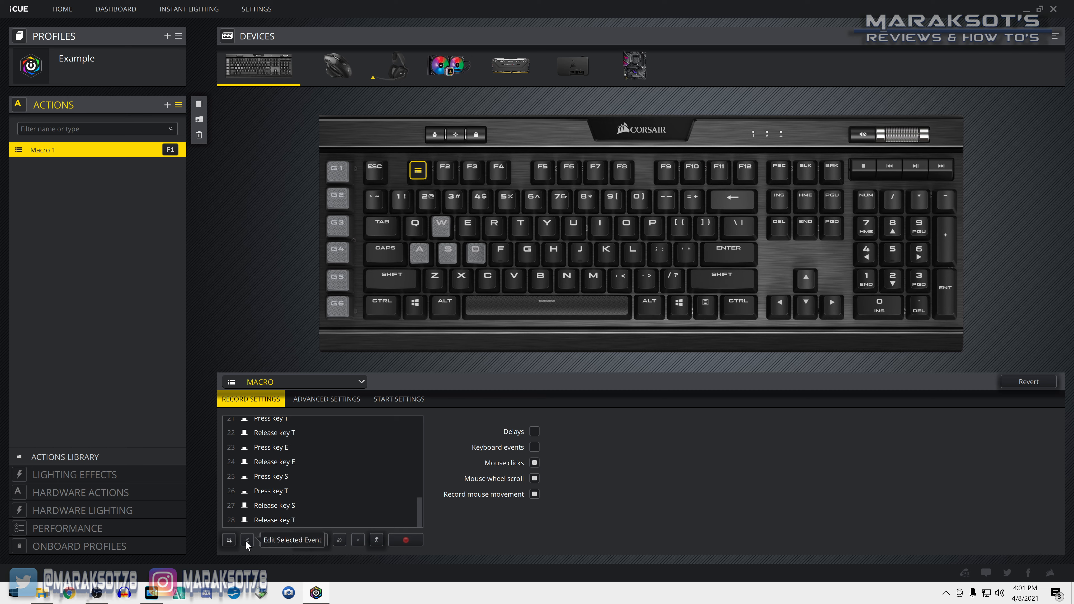
- Open the last Release key T event for editing, discard the edit and copy the event
left_click(265, 524)
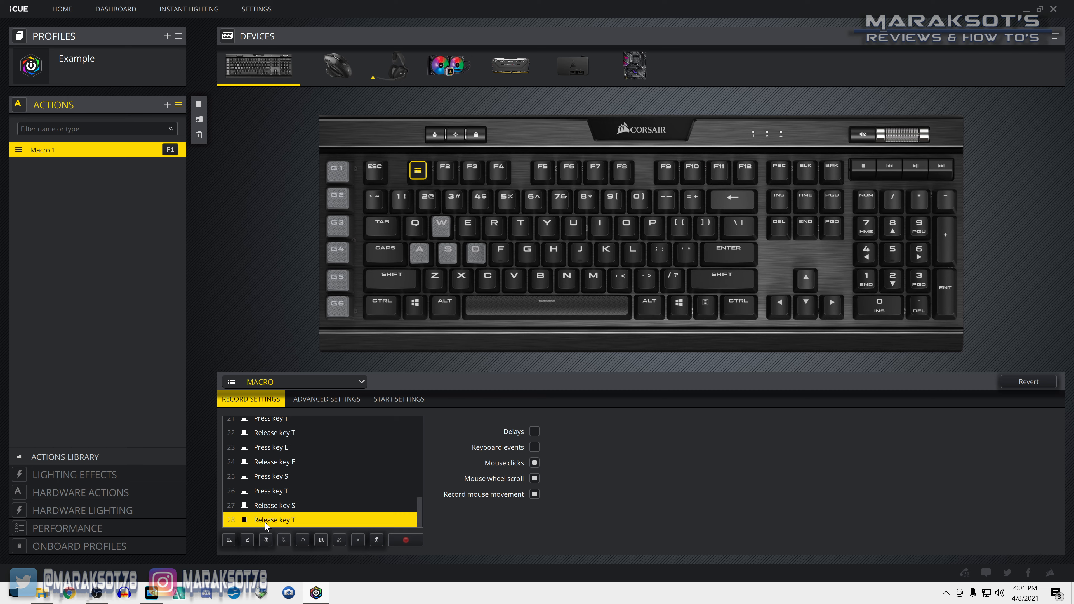
left_click(246, 540)
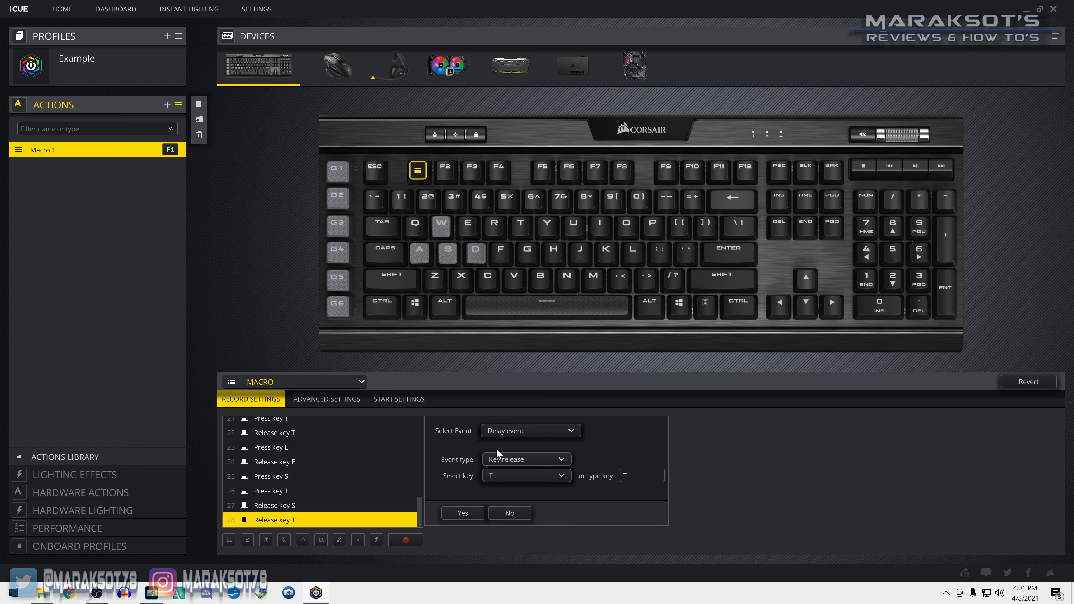
left_click(512, 512)
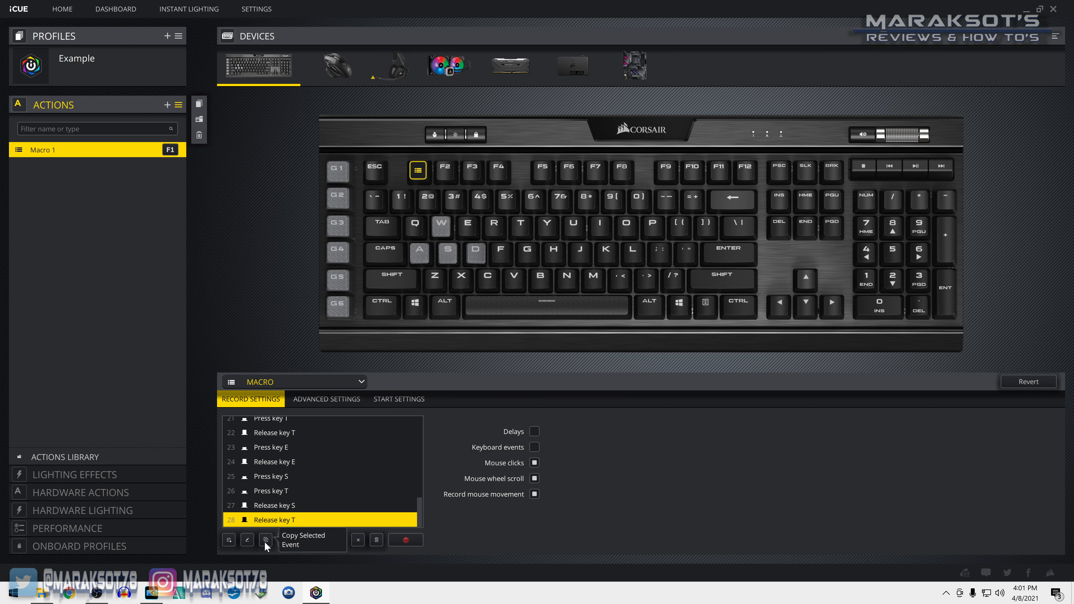
left_click(265, 540)
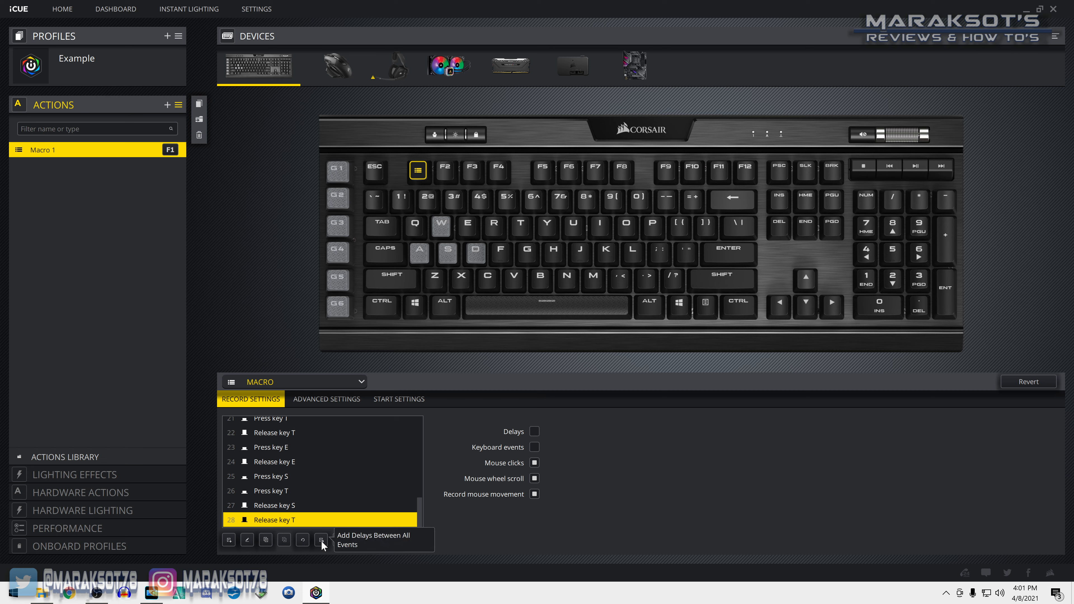
- Try to add random delays between all macro events, starting the range at 10 ms
left_click(322, 540)
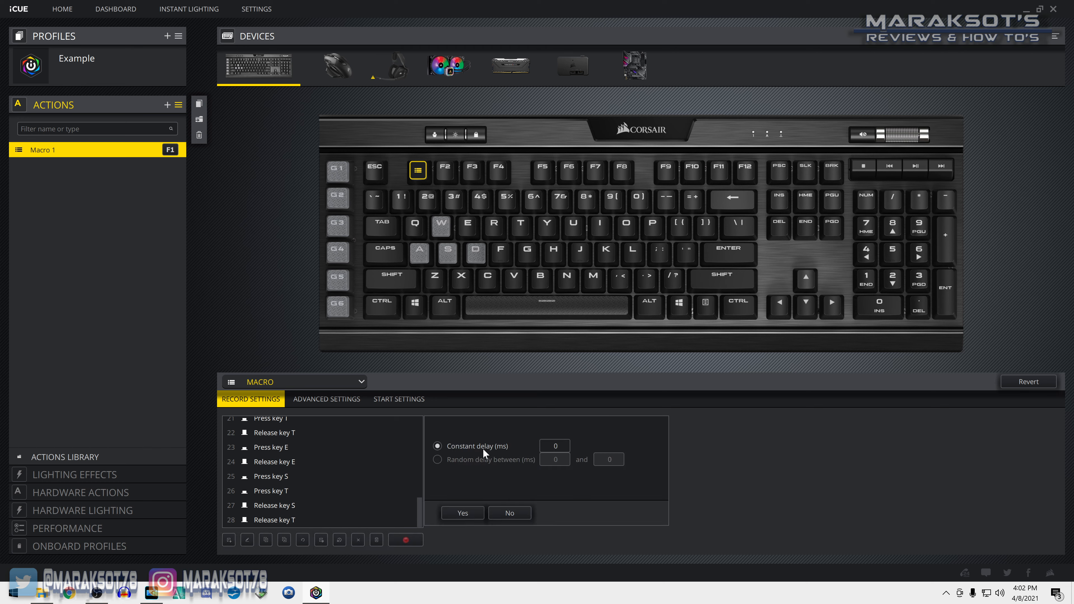
left_click(482, 460)
left_click(565, 461)
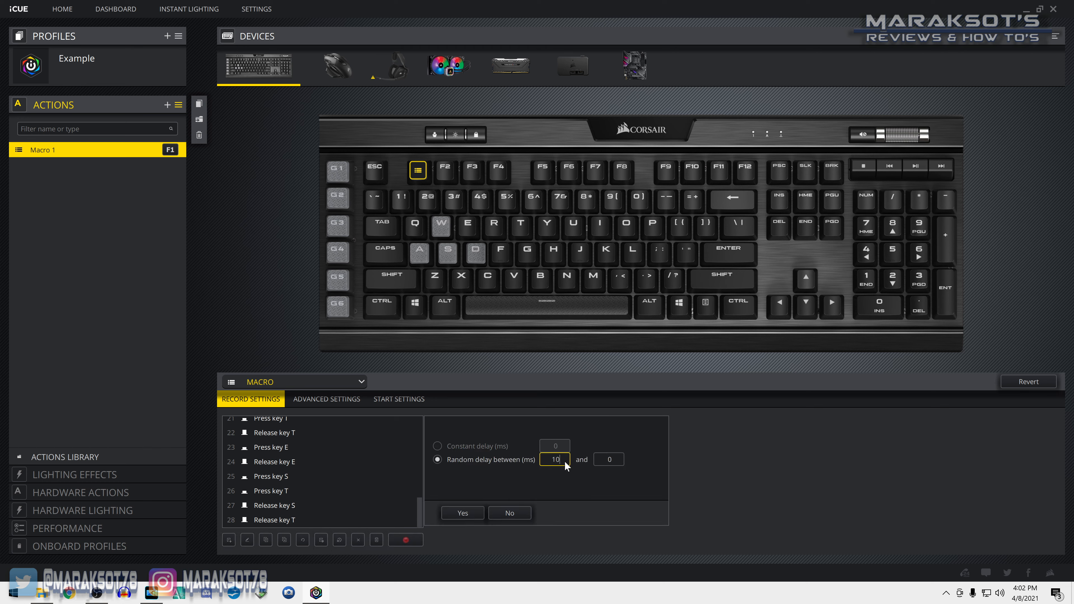
left_click(616, 461)
type("10")
left_click(463, 513)
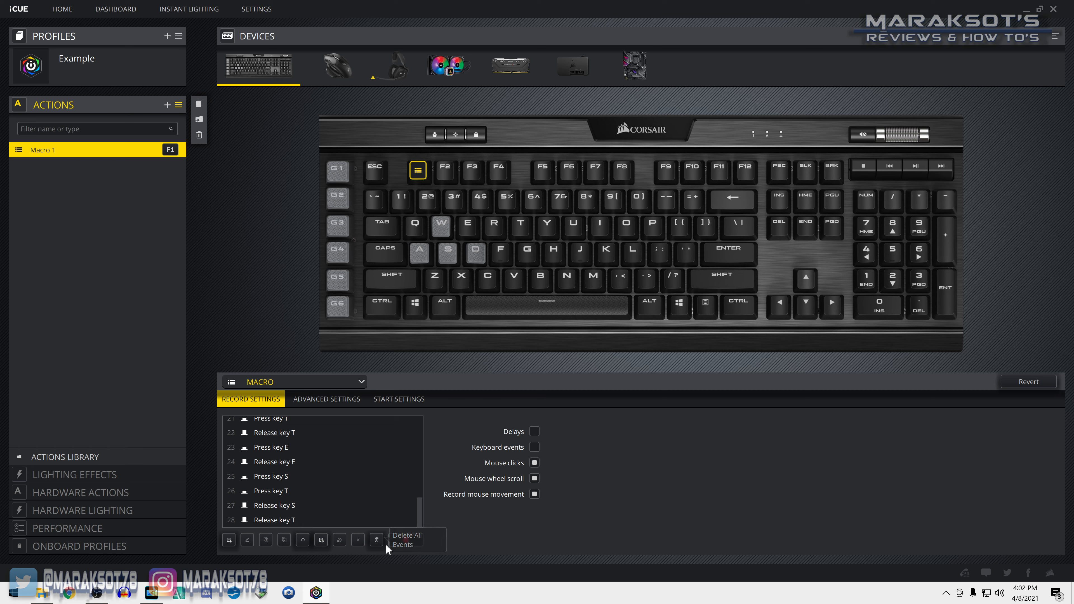
- Keep Macro 1's action trigger at On press and enable Execute uninterrupted
left_click(312, 399)
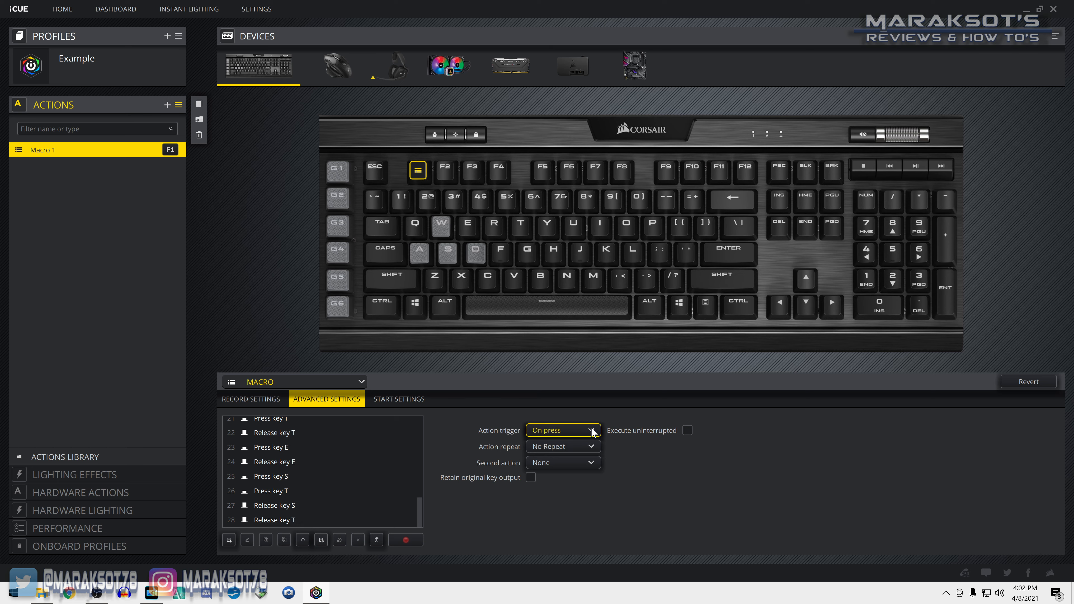
left_click(577, 429)
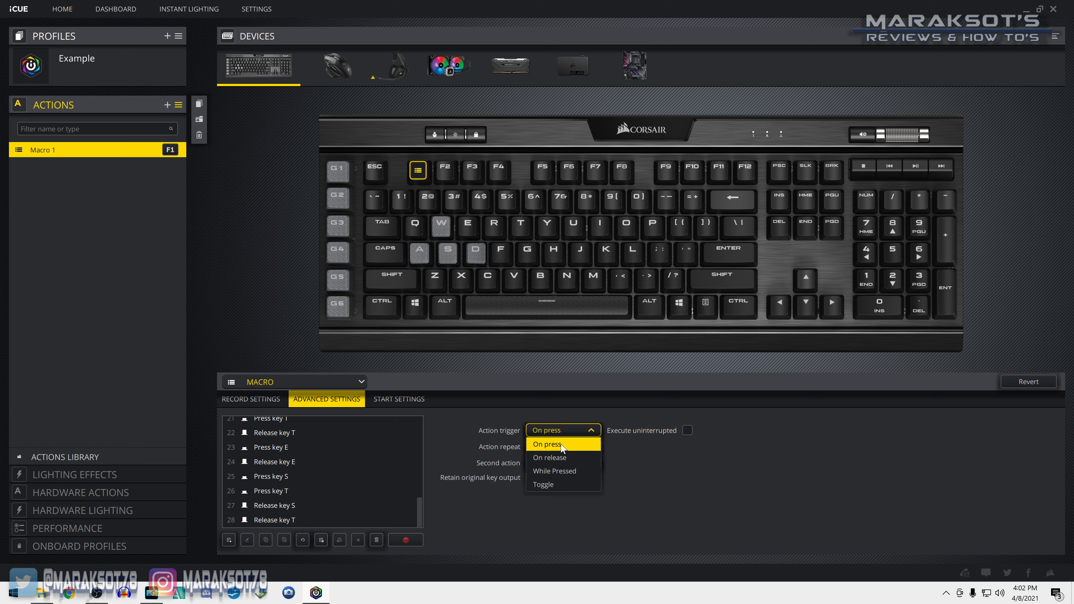
left_click(597, 443)
left_click(687, 431)
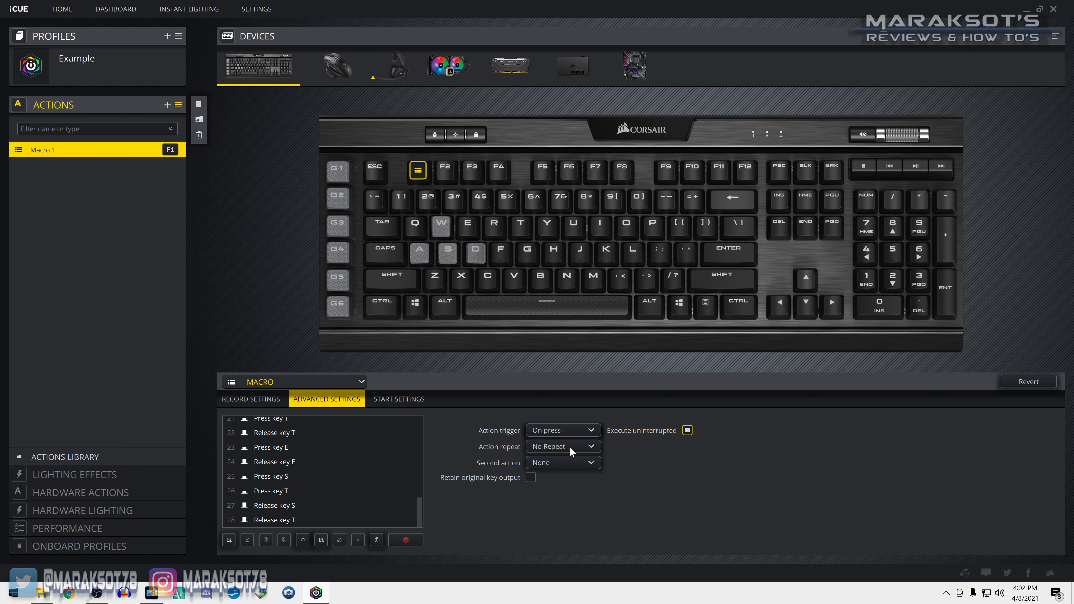
- Try repeating the macro 1 time, restore the action repeat to No Repeat and check the second action choices
left_click(554, 446)
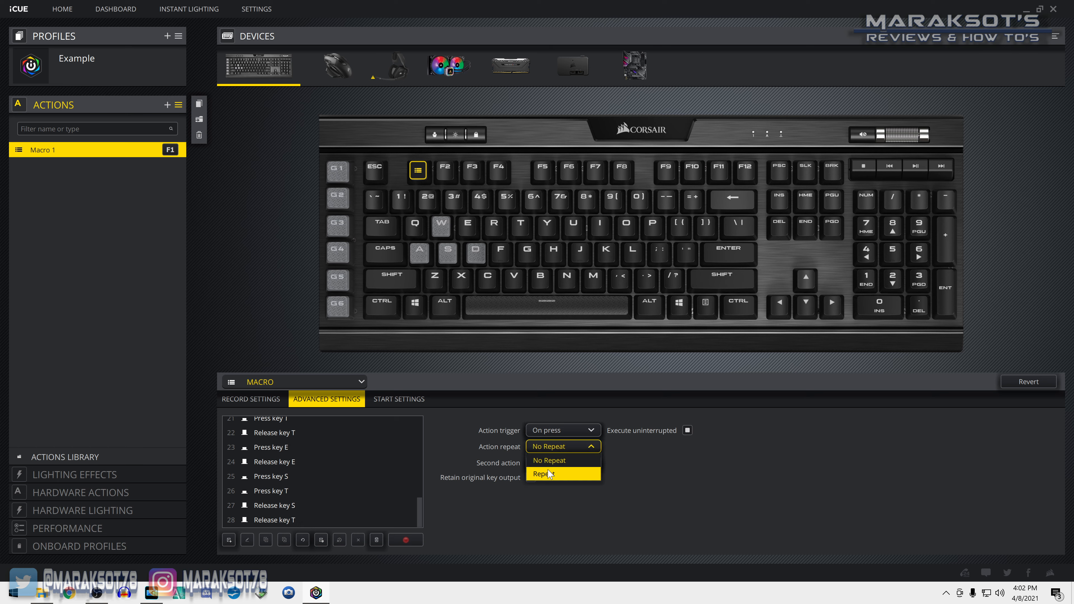
left_click(550, 458)
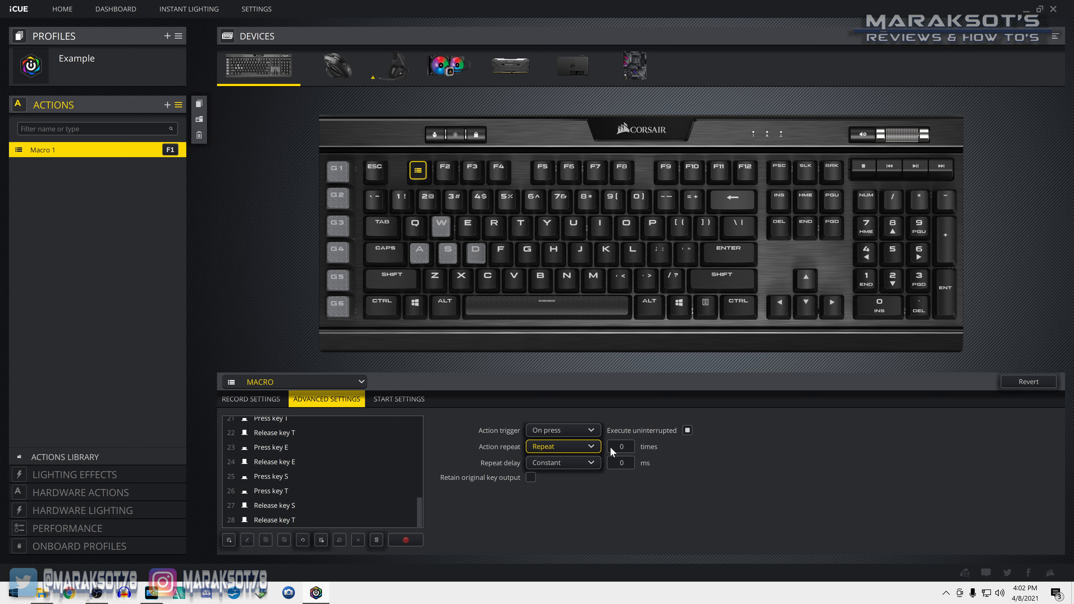
left_click(623, 445)
left_click(586, 463)
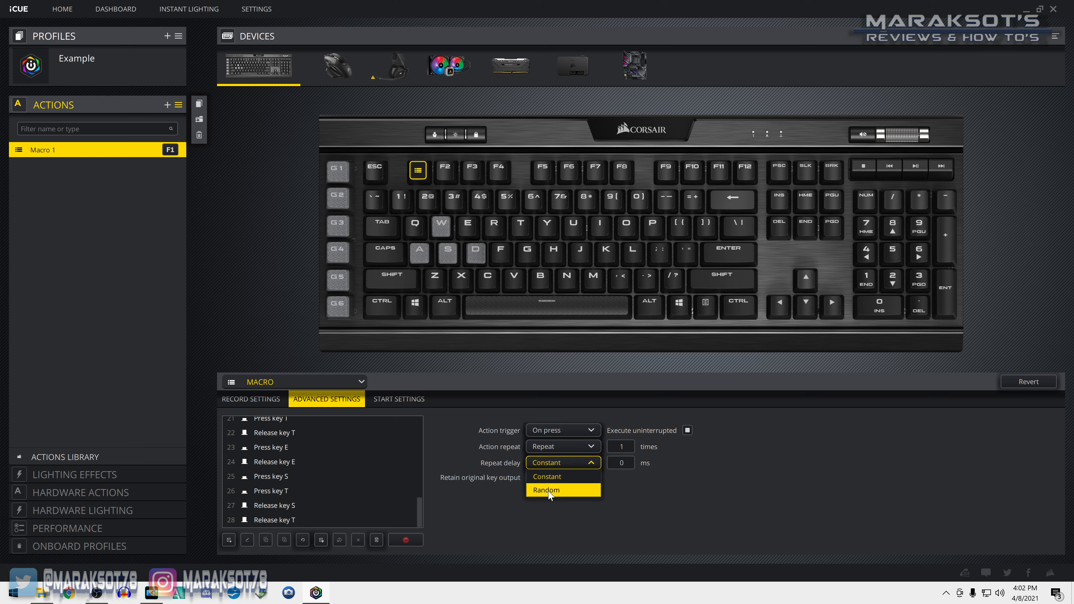
left_click(598, 463)
left_click(593, 445)
left_click(566, 458)
left_click(592, 463)
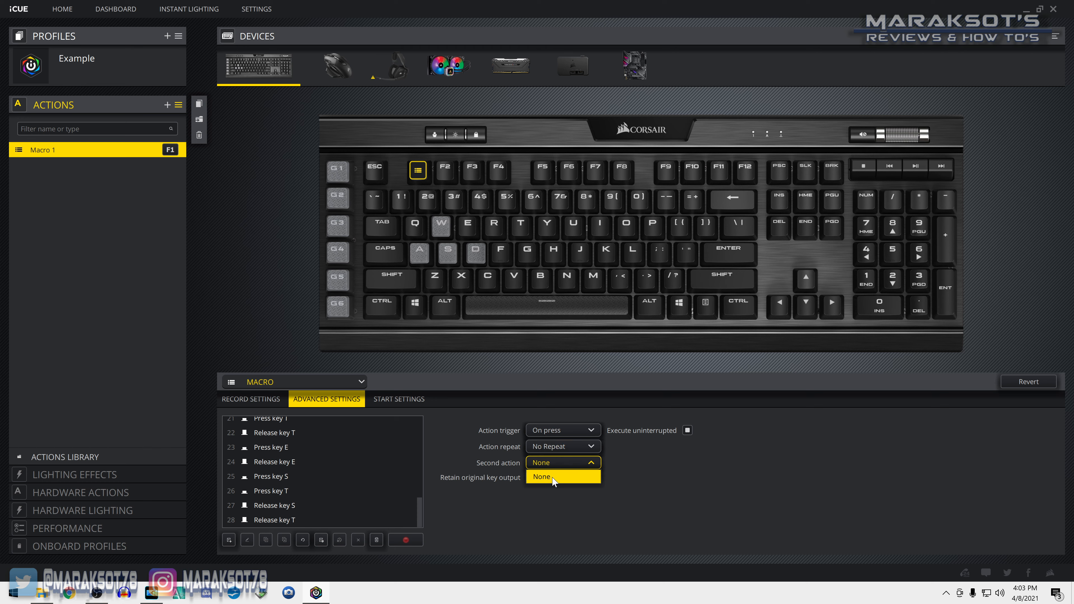
left_click(579, 496)
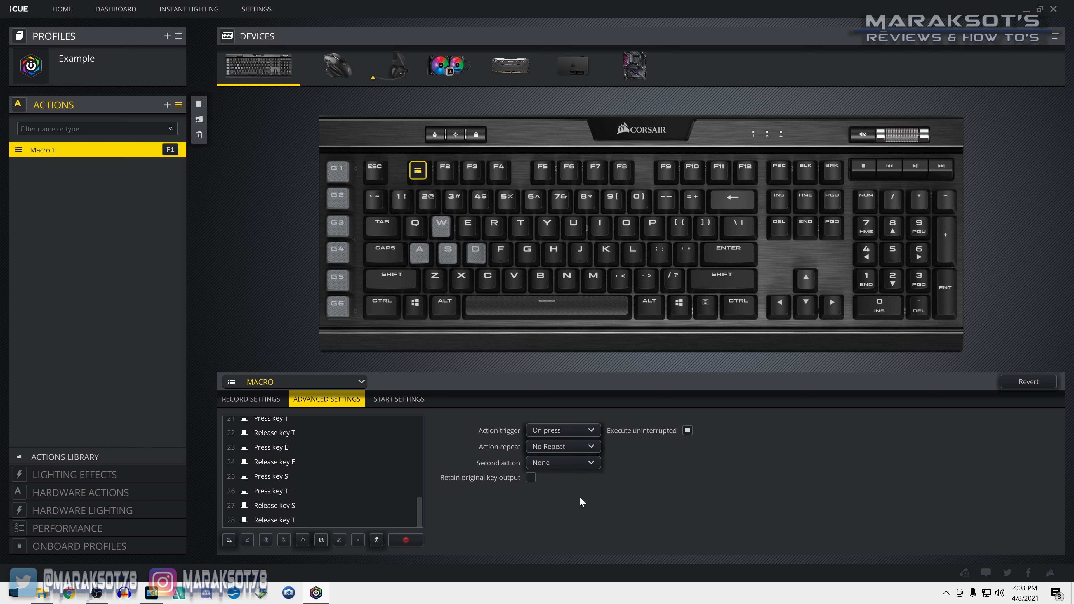
- Create a new Text action containing "hello"
left_click(167, 106)
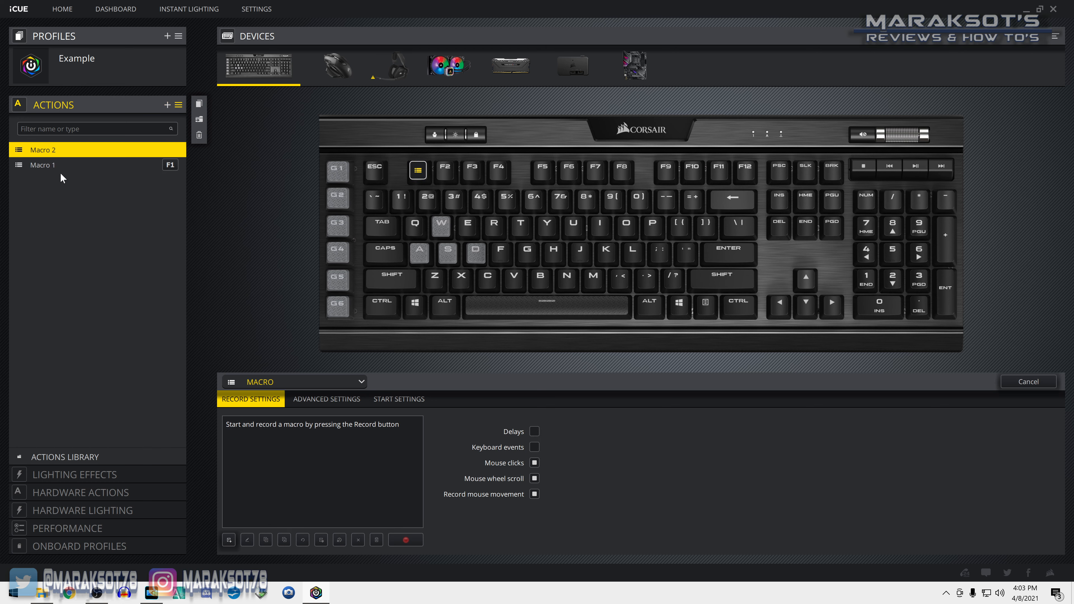
left_click(278, 380)
left_click(245, 455)
left_click(254, 455)
type("hello")
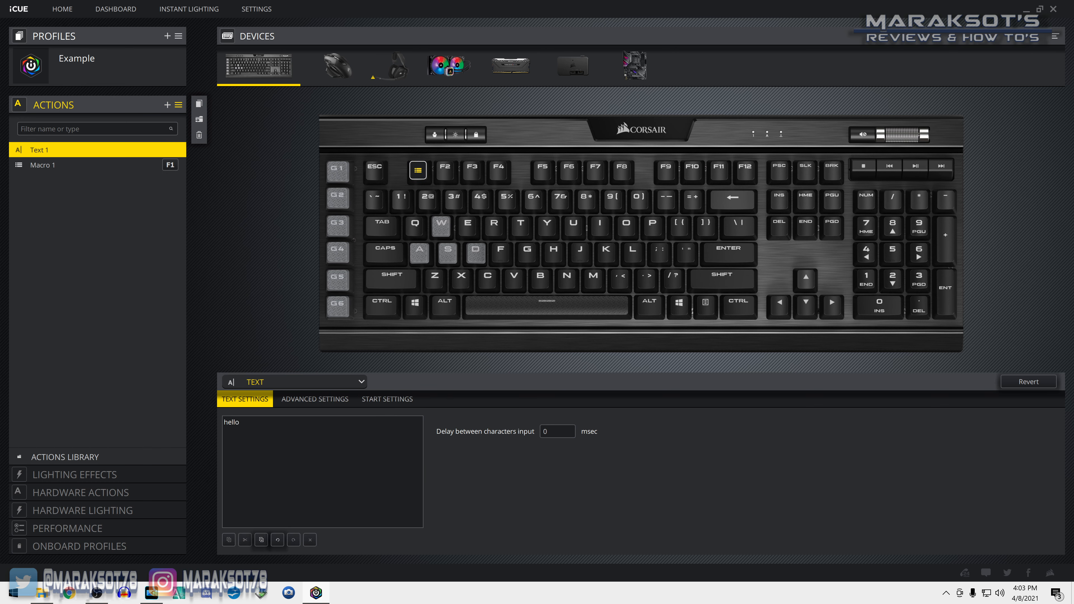
- Set Text 1 as Macro 1's second action and enable Retain original key output
left_click(98, 165)
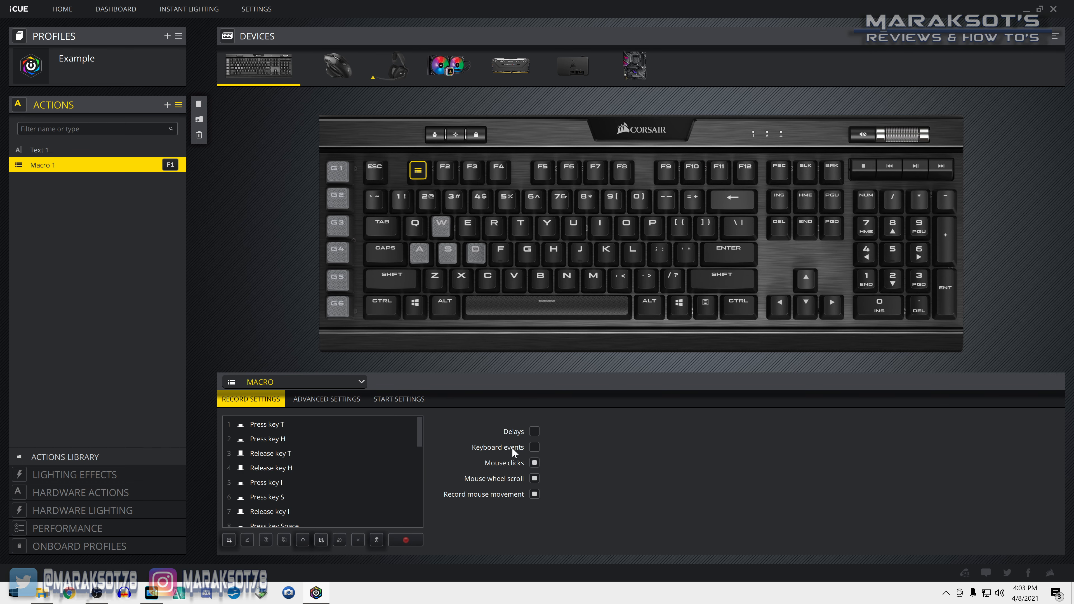
left_click(326, 398)
left_click(559, 459)
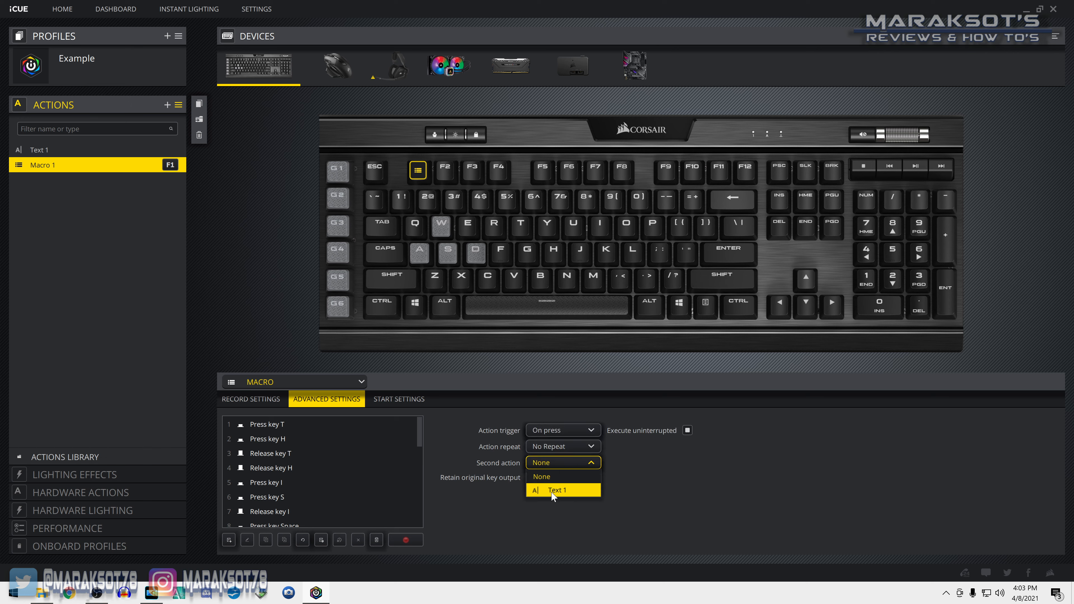
left_click(562, 492)
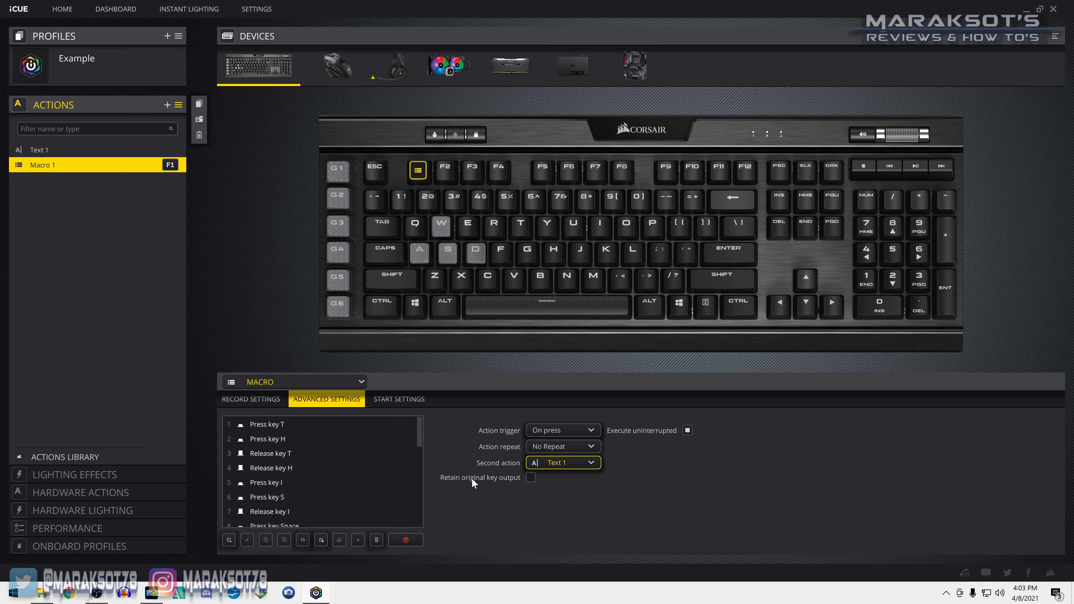
left_click(531, 478)
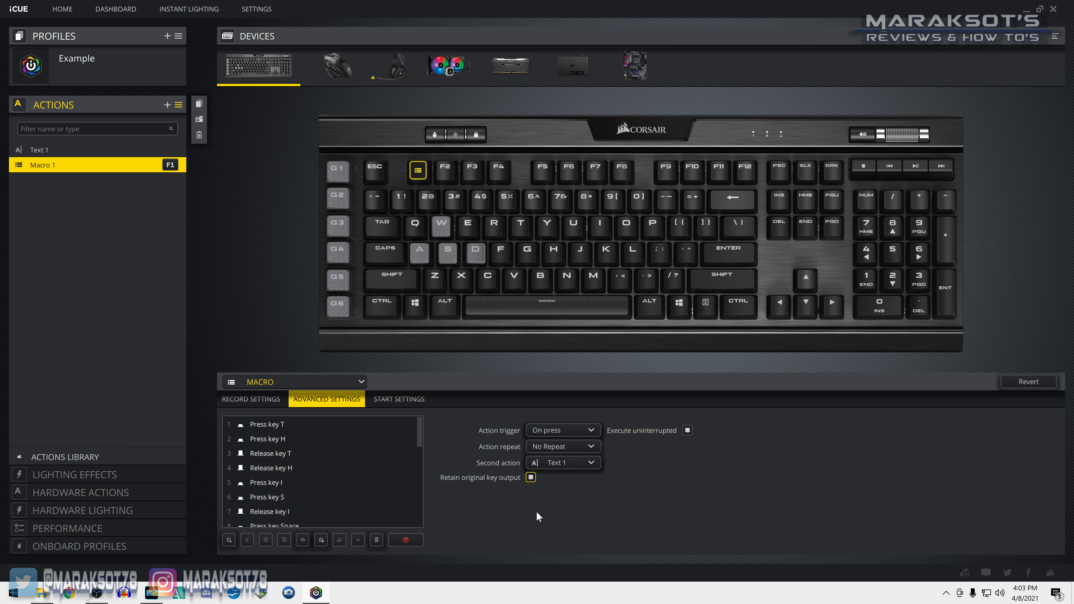
- Open Macro 1's start settings and browse for a start sound file
left_click(389, 399)
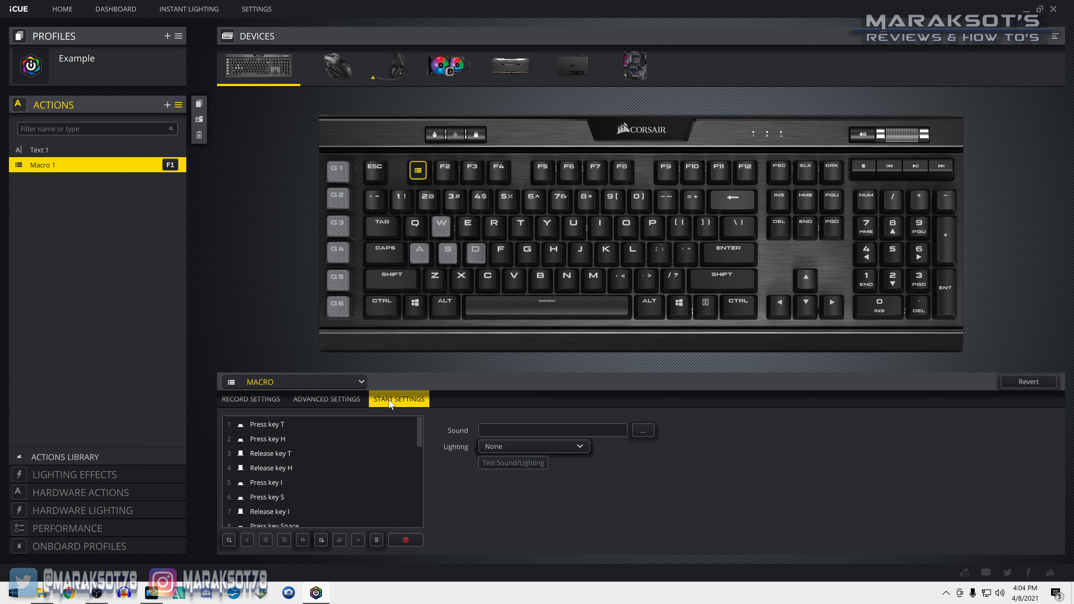
left_click(642, 431)
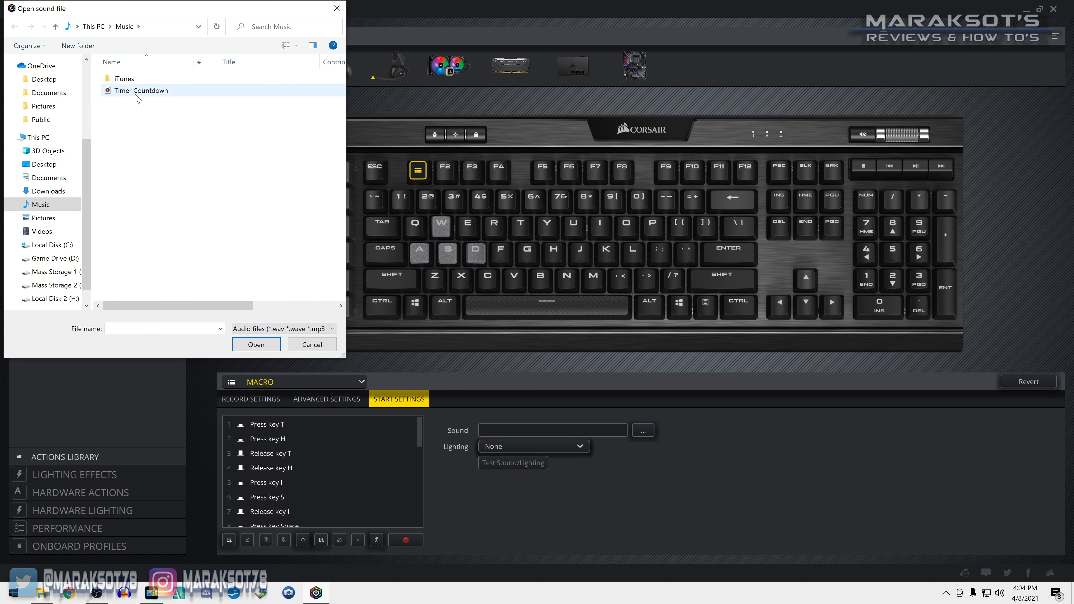
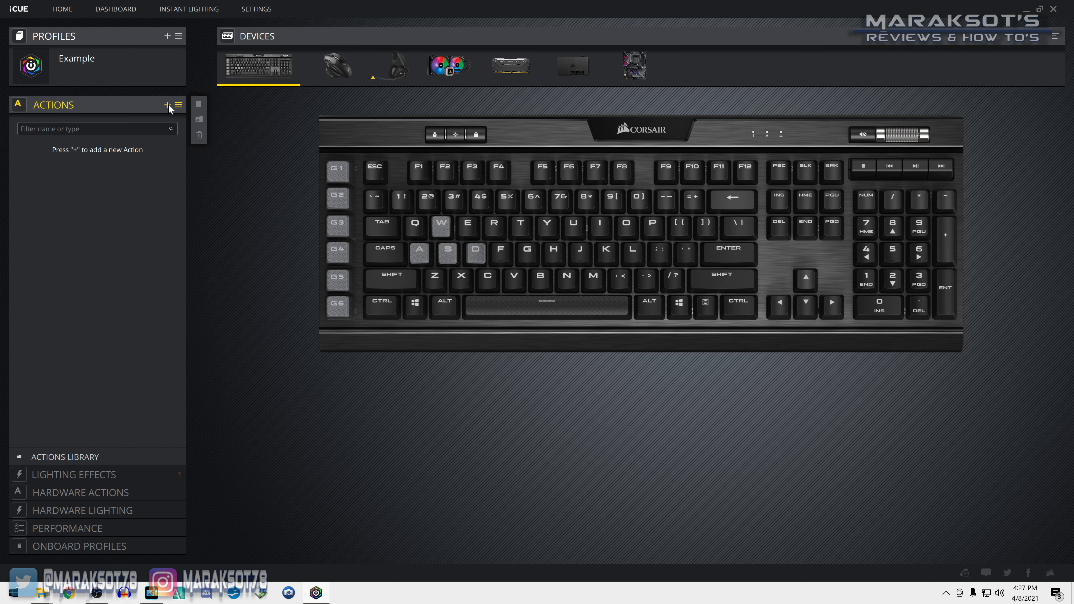
- Create a Text action containing "this is the message I want right now" with a 50 msec delay between characters
left_click(291, 386)
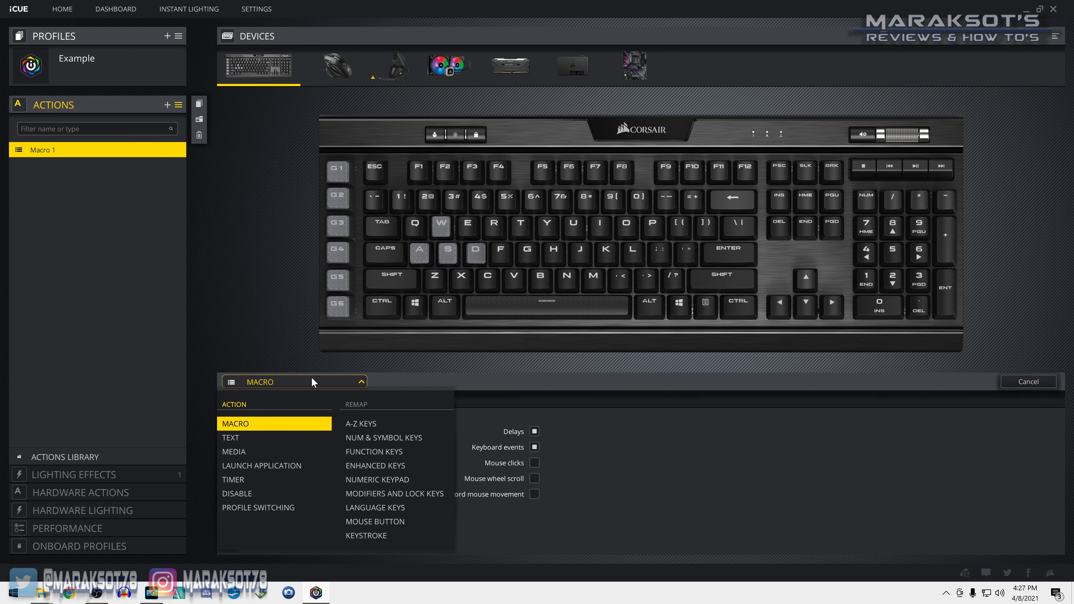
left_click(247, 440)
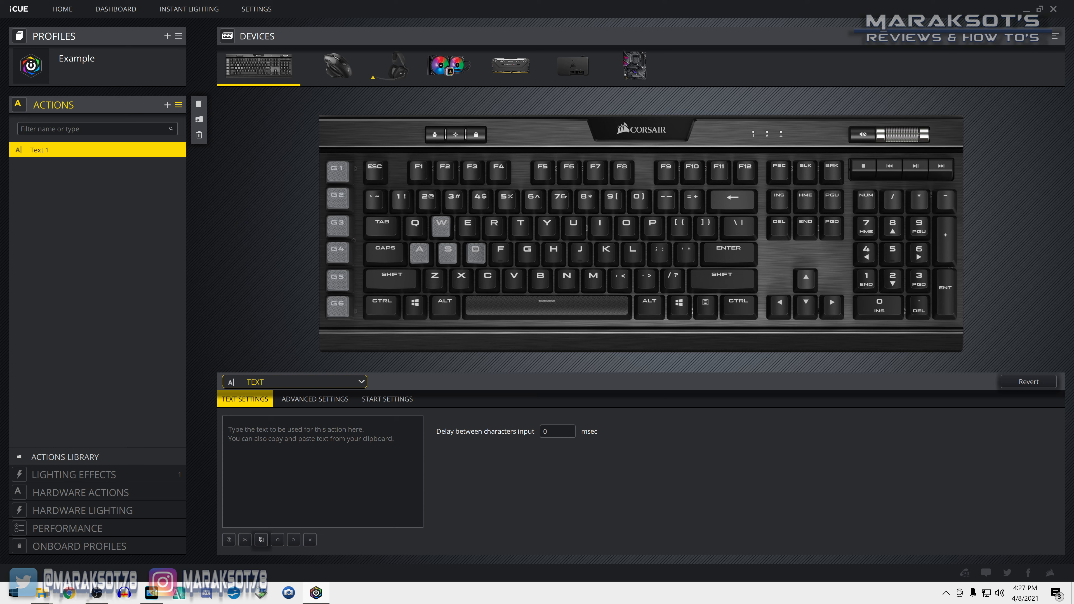
left_click(224, 422)
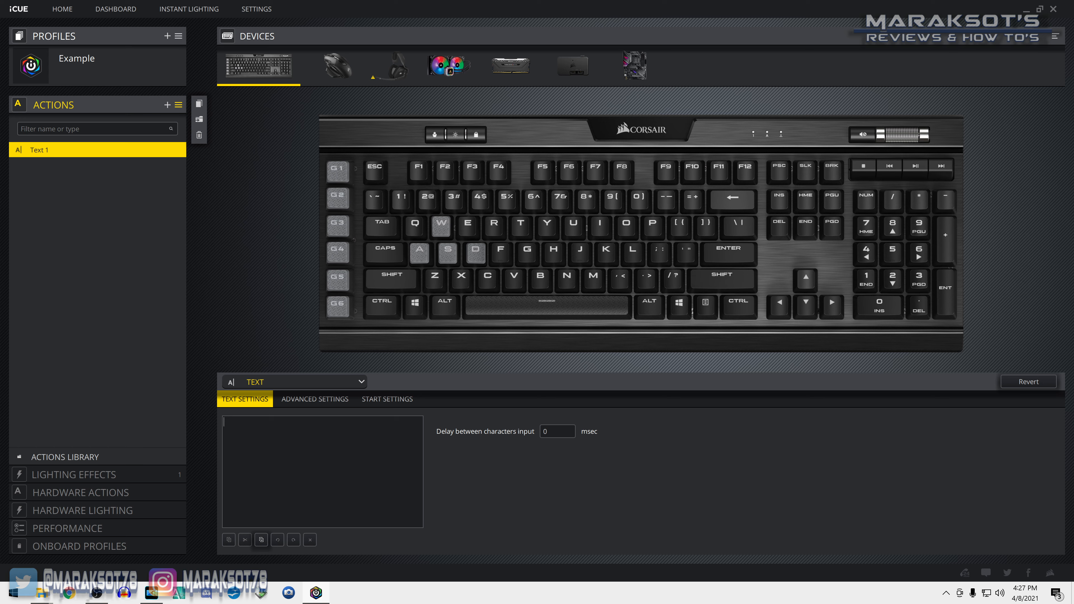
type("this is the message I want right now")
left_click(553, 432)
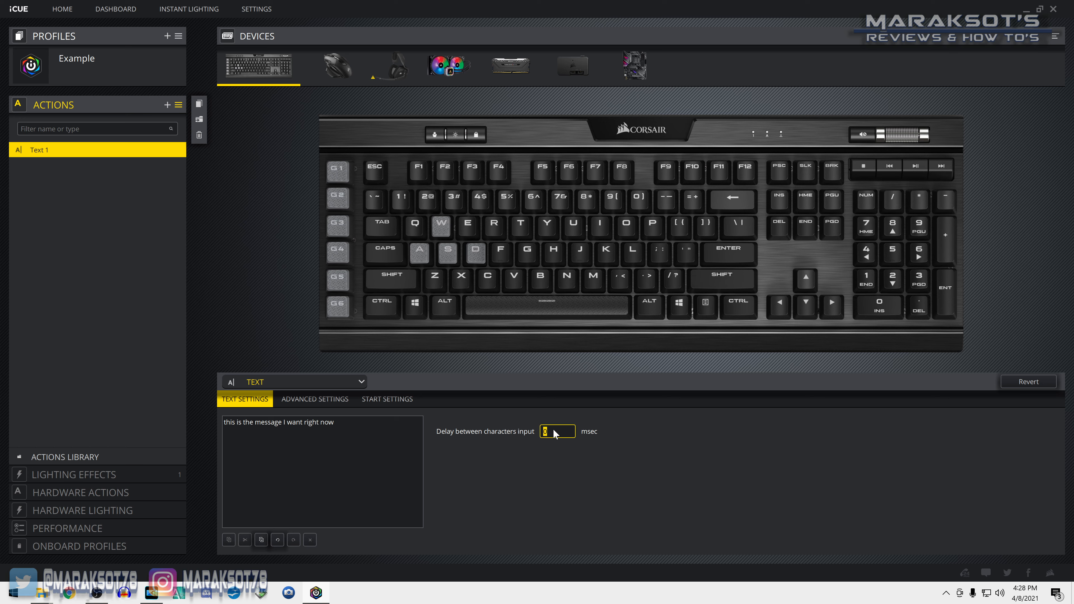
type("50")
- Examine the Text action's second action choices and its start lighting choices
left_click(305, 399)
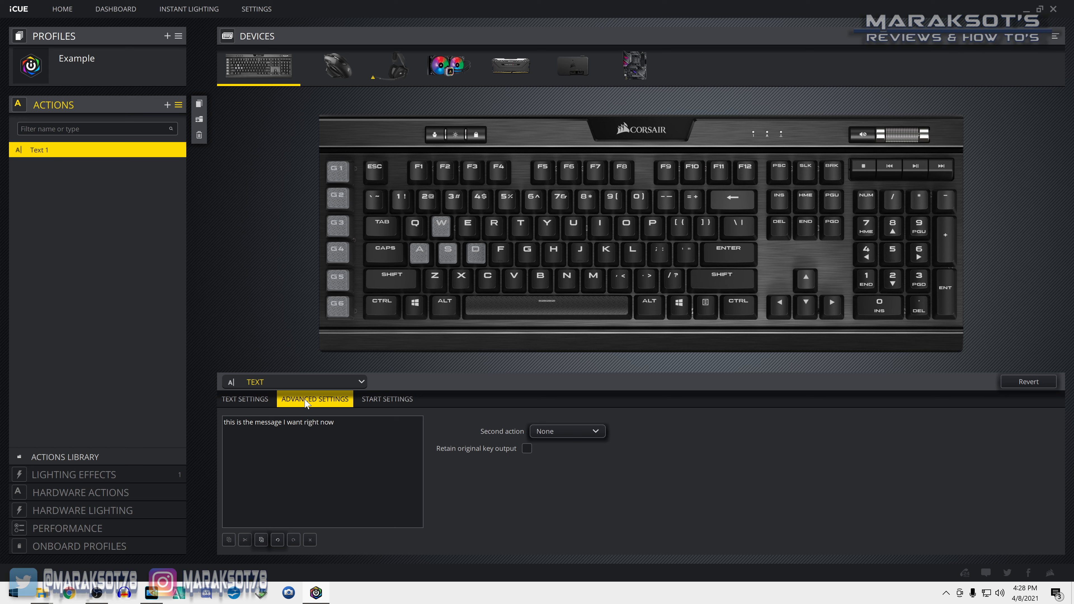
left_click(597, 430)
left_click(597, 432)
left_click(388, 399)
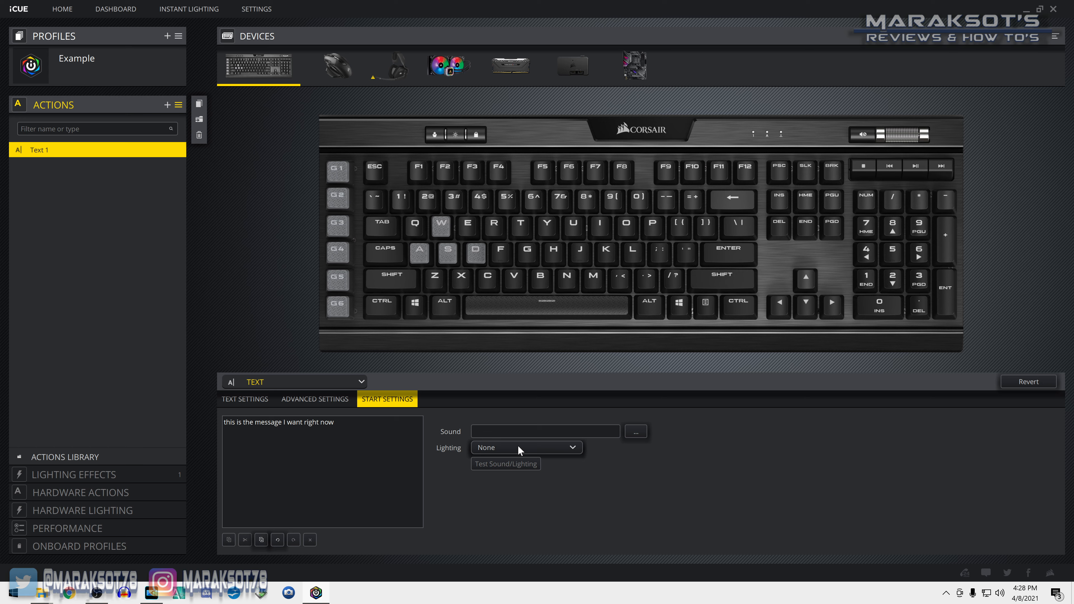
left_click(549, 446)
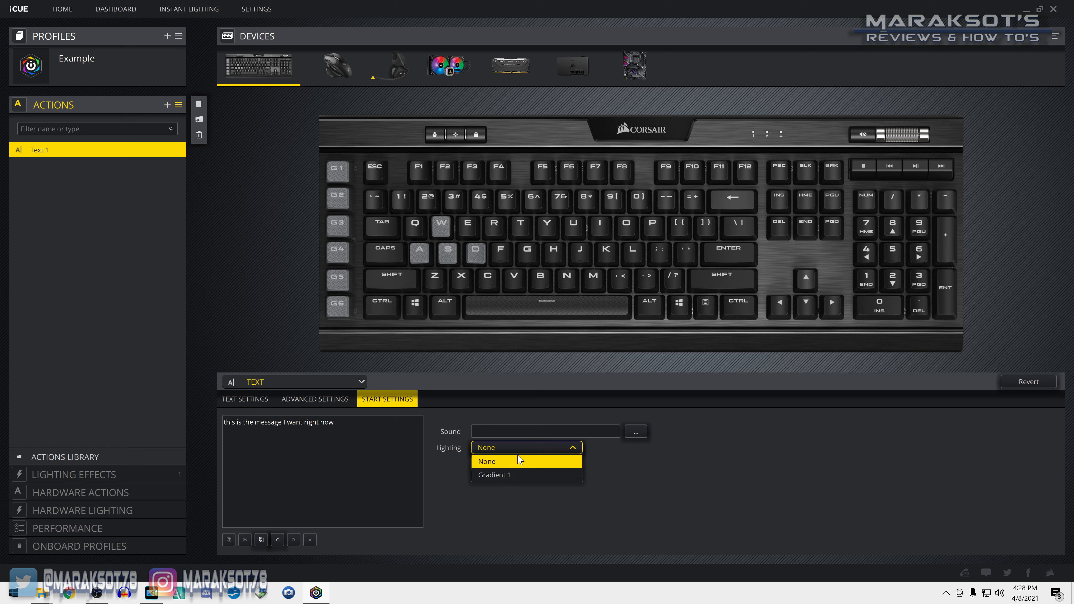
left_click(525, 447)
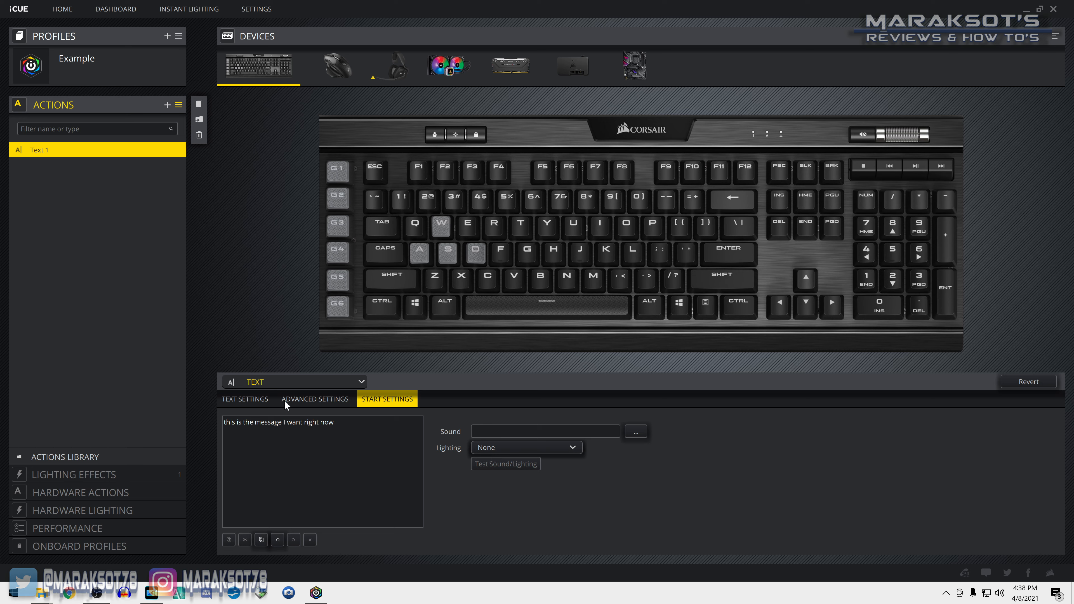
- Change the Text action to a Media action set to Media Stop and assign it to the F9 key
left_click(361, 381)
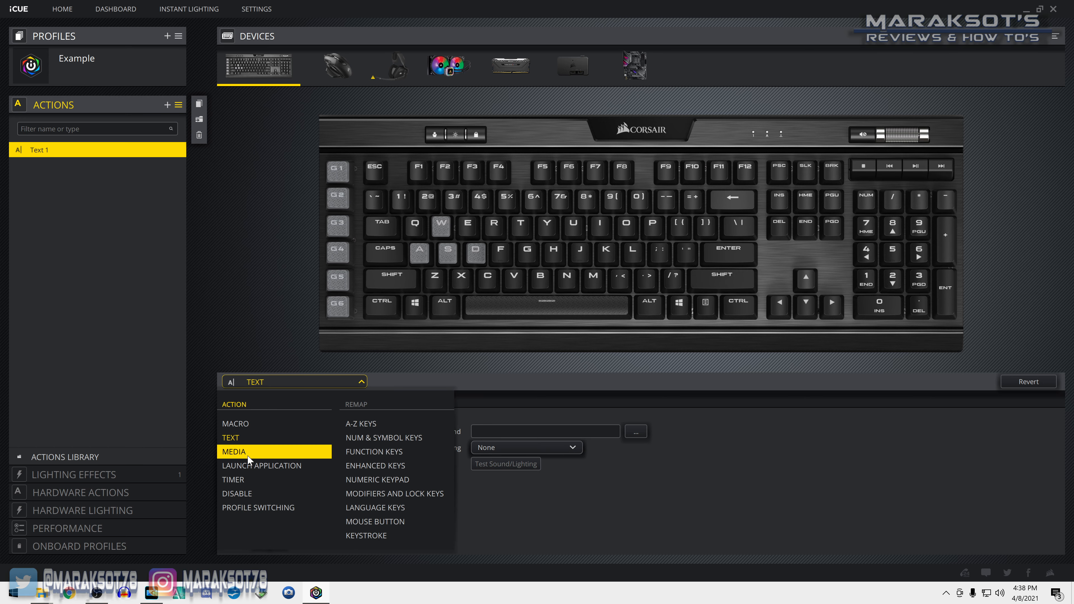
left_click(255, 455)
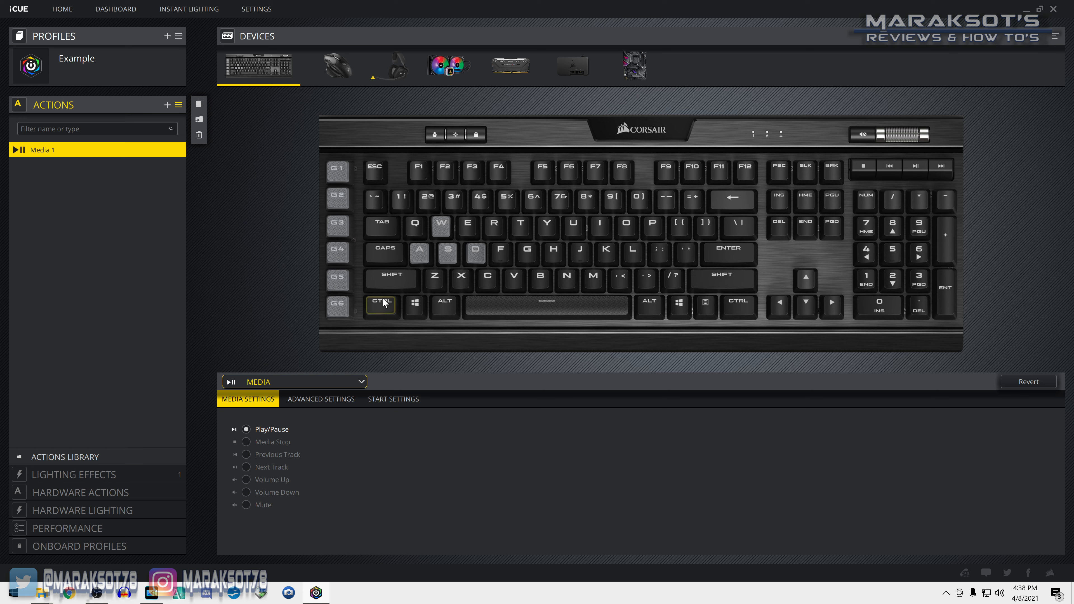
left_click(857, 169)
left_click(244, 441)
left_click(668, 172)
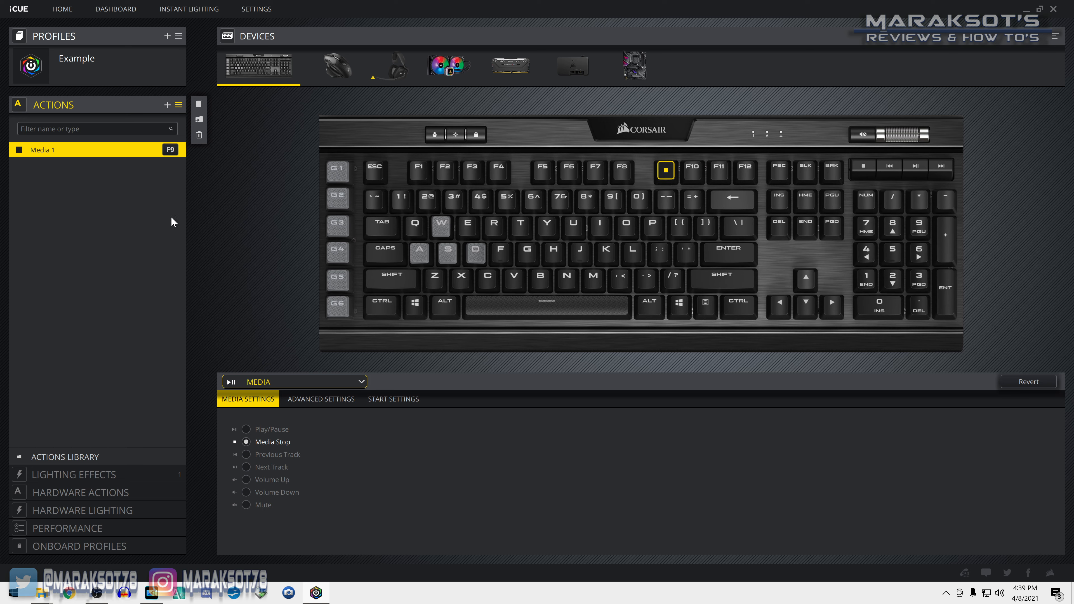
- Add a new Media action set to Previous Track and assign it to the F10 key
left_click(168, 106)
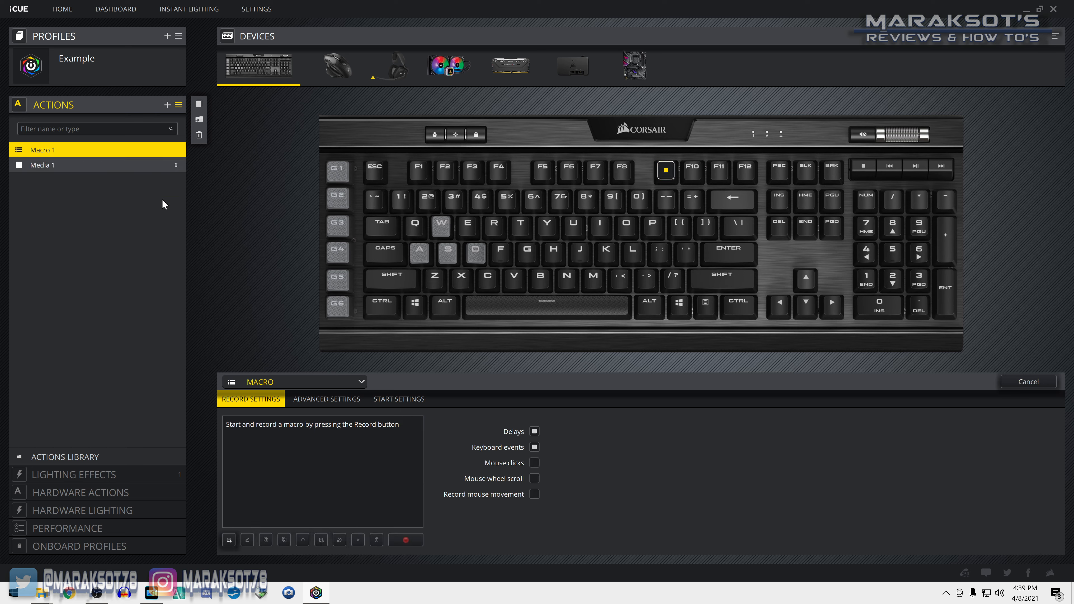
left_click(357, 382)
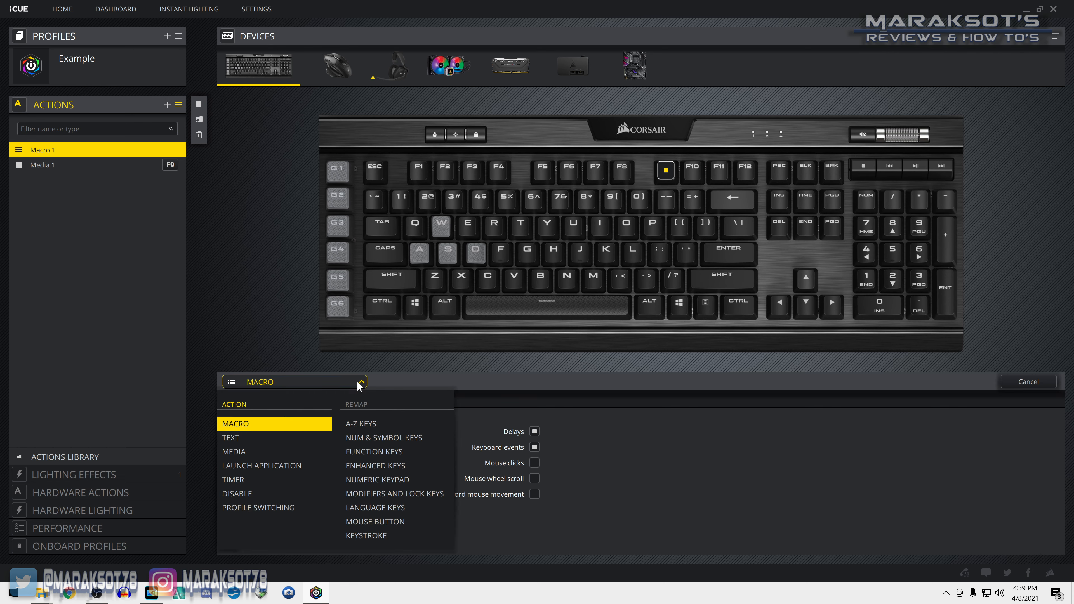
left_click(238, 451)
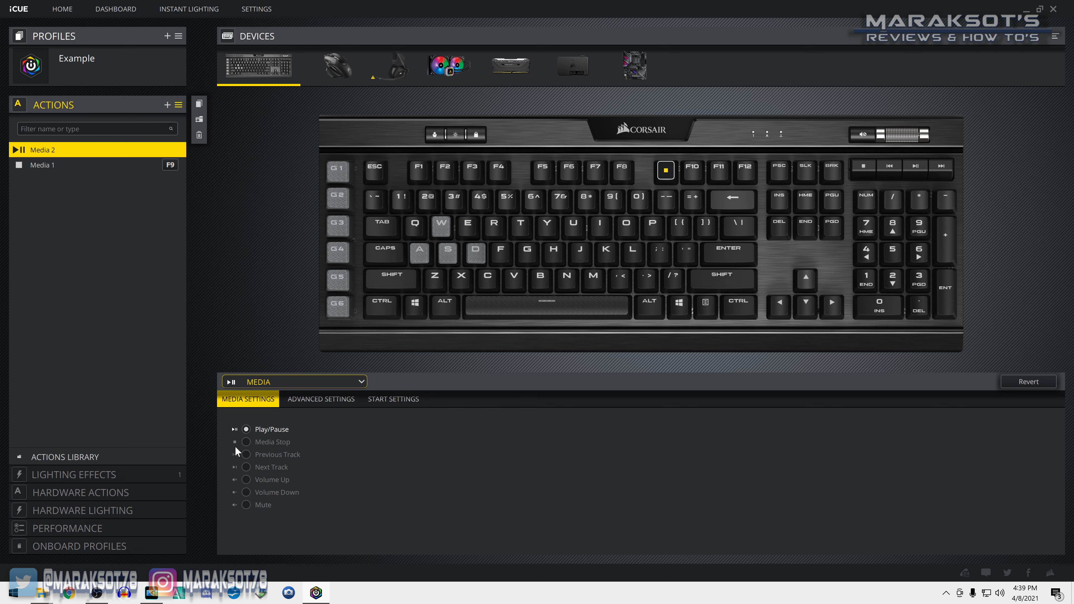
left_click(246, 455)
left_click(693, 172)
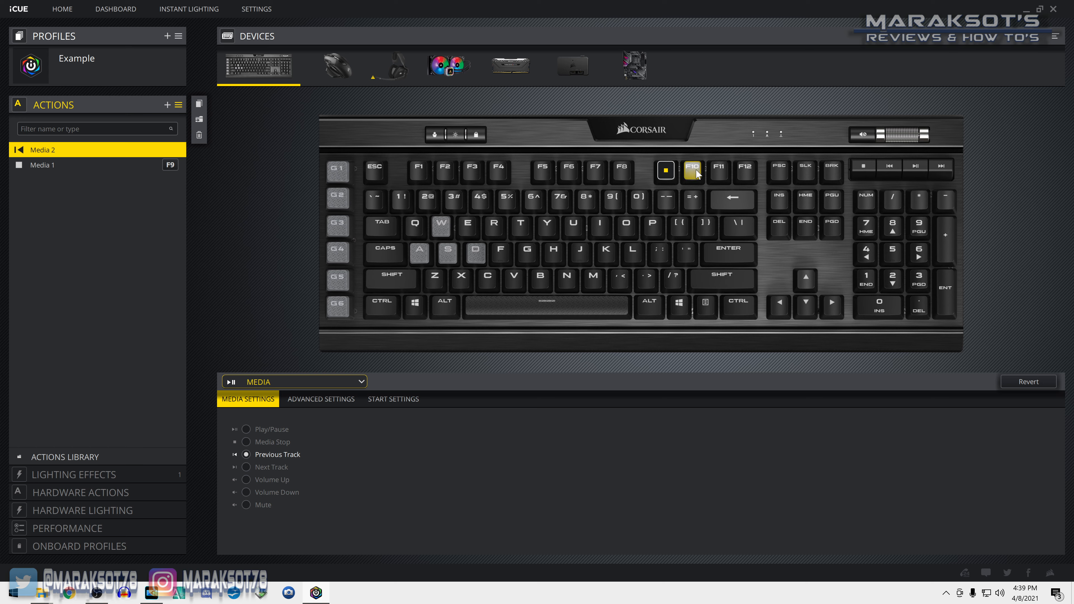
- Add a new Media action for Play/Pause and assign it to the F11 key
left_click(167, 104)
left_click(292, 382)
left_click(250, 451)
left_click(719, 171)
- Add a new Media action set to Next Track and assign it to the F12 key
left_click(167, 104)
left_click(292, 382)
left_click(250, 450)
left_click(245, 467)
left_click(745, 171)
- Add a new Media action set to Volume Up and assign it to the Print Screen key
left_click(167, 105)
left_click(292, 382)
left_click(250, 451)
left_click(248, 480)
left_click(779, 170)
- Add a new Media action set to Volume Down and assign it to the Insert key
left_click(167, 105)
left_click(293, 382)
left_click(249, 451)
left_click(254, 493)
- Add a new Media action set to Mute and assign it to the Delete key
left_click(292, 382)
left_click(250, 451)
left_click(246, 505)
left_click(778, 226)
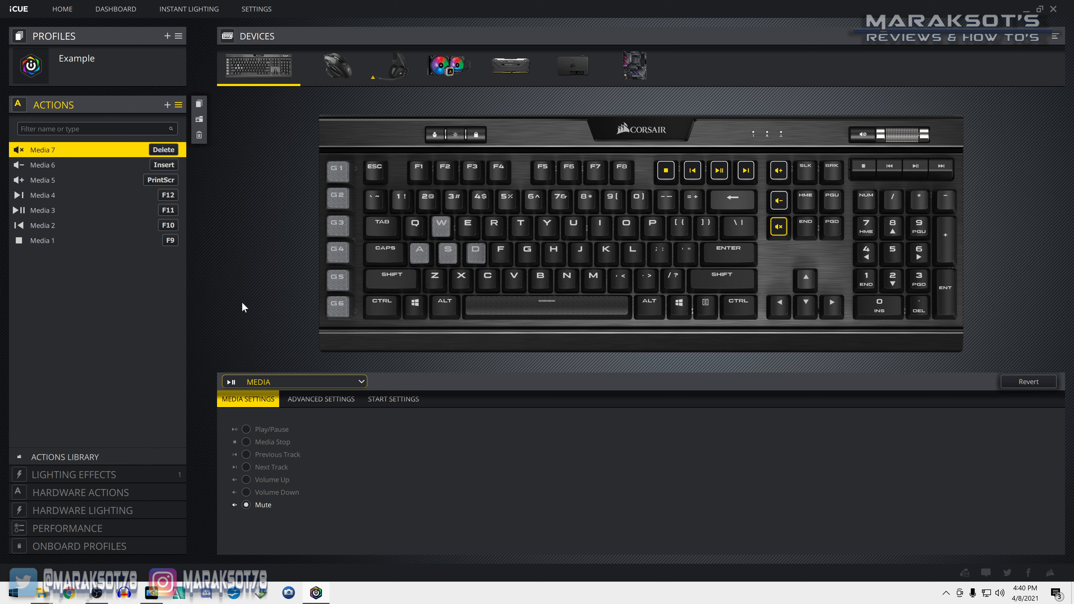
- Examine the Mute action's Retain original key output option and its start lighting choices
left_click(313, 403)
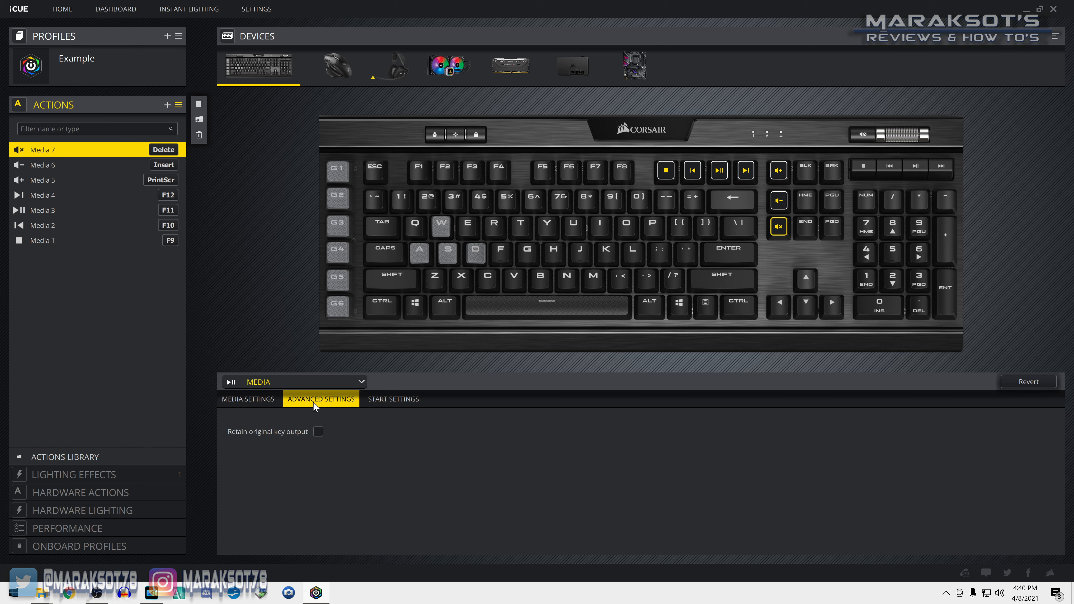
left_click(318, 434)
left_click(319, 434)
left_click(384, 399)
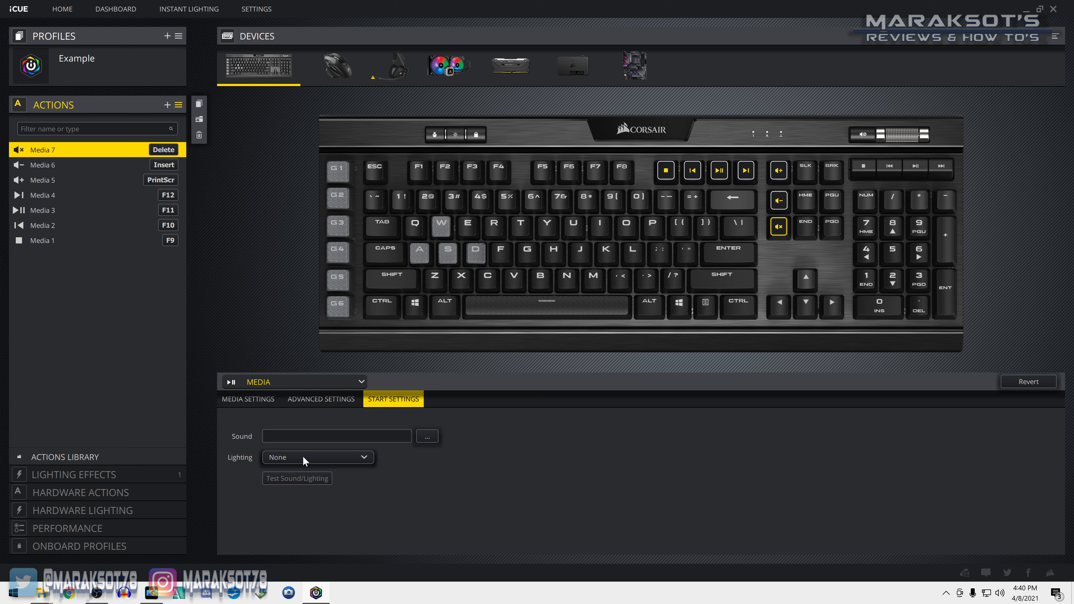
left_click(349, 459)
left_click(360, 459)
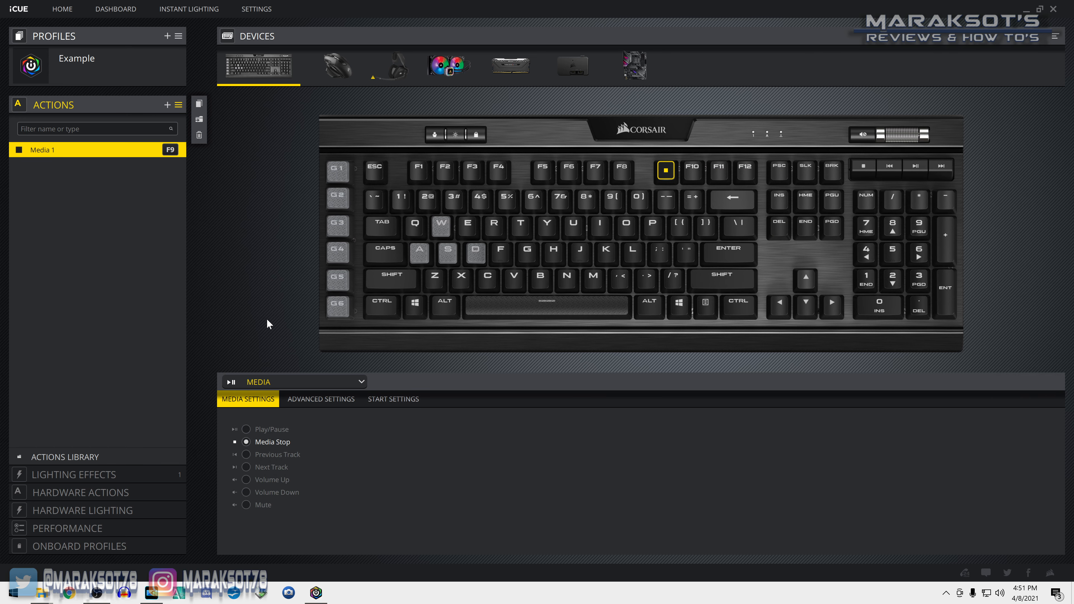
- Change the Media Stop action to Launch Application and try the File Explorer, Calculator, Text editor and Mail options
left_click(360, 382)
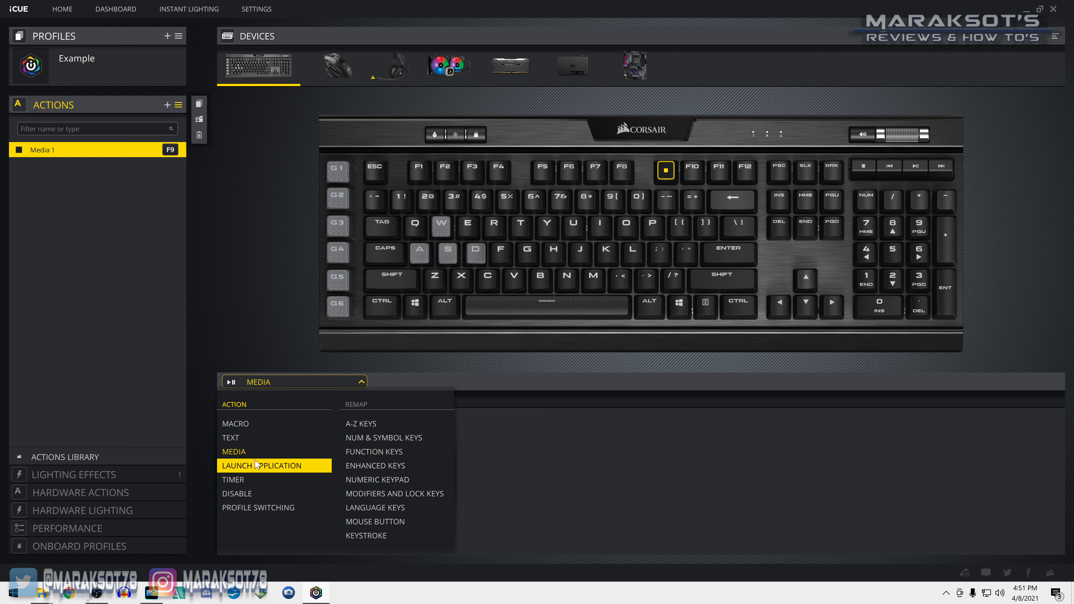
left_click(261, 465)
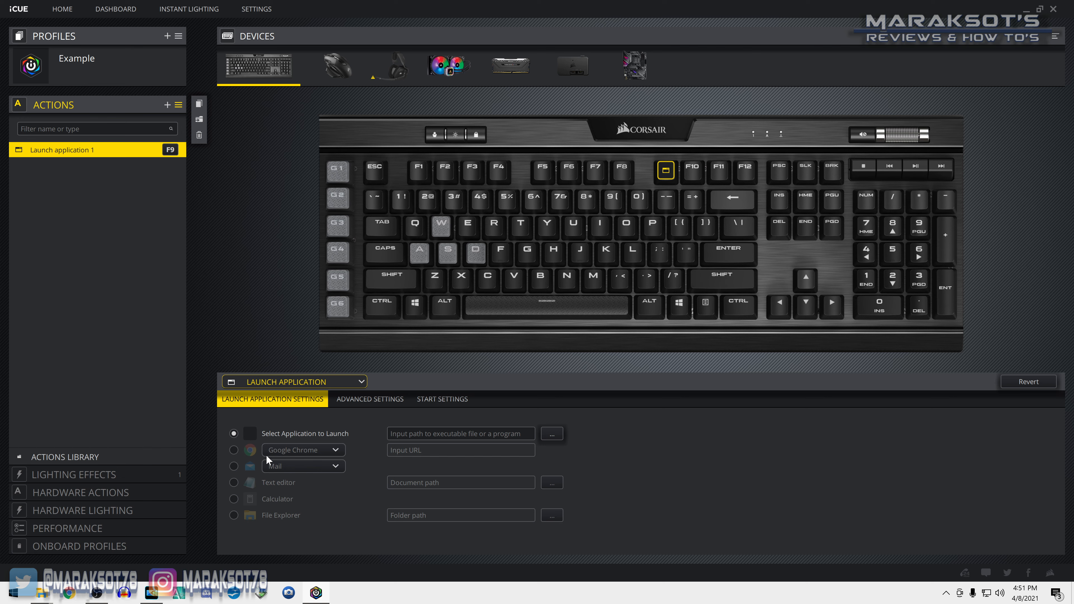
left_click(258, 516)
left_click(272, 500)
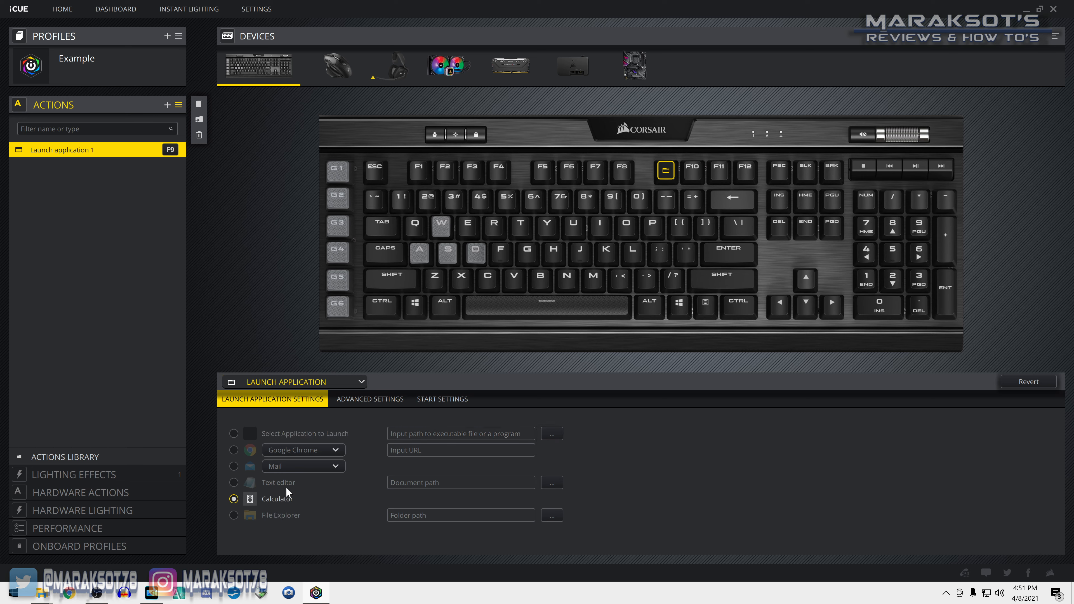
left_click(278, 483)
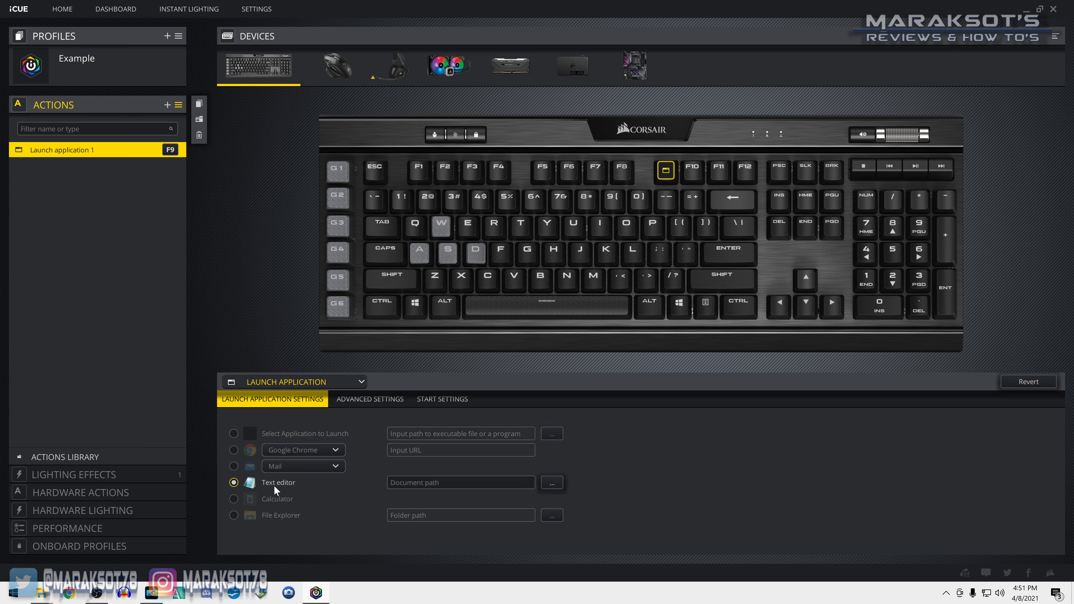
left_click(234, 466)
- Set the launch action to open Google Chrome, then assign it to the F1 key and test it
left_click(233, 450)
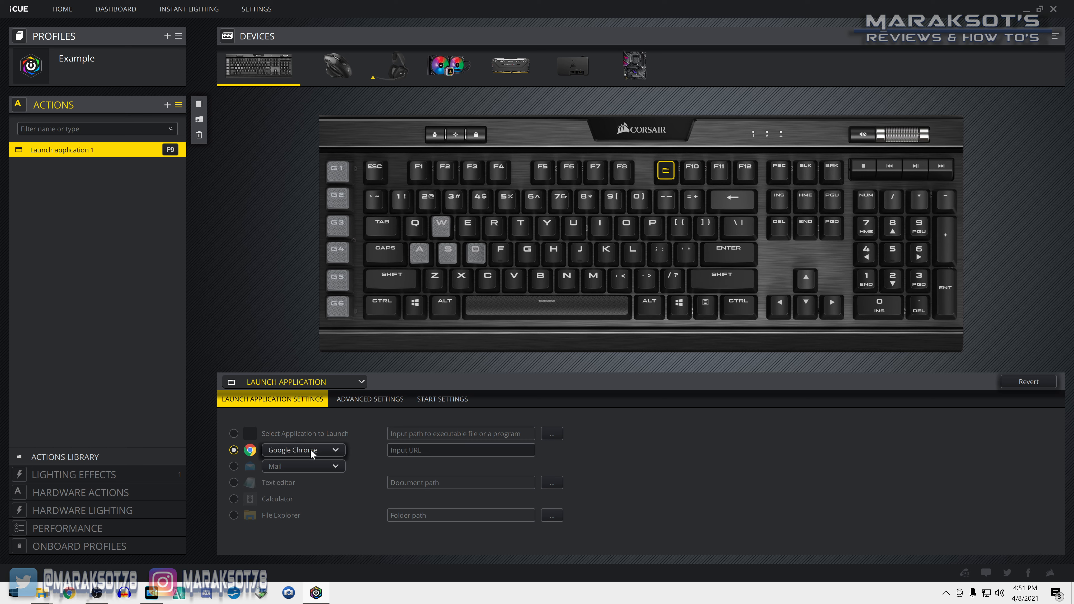
left_click(335, 451)
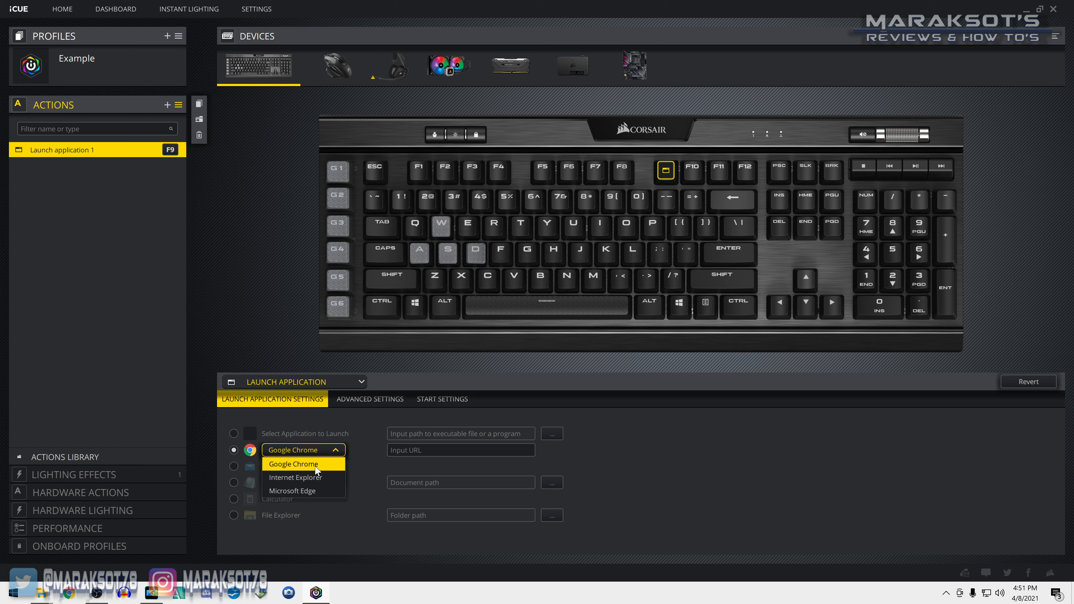
left_click(339, 448)
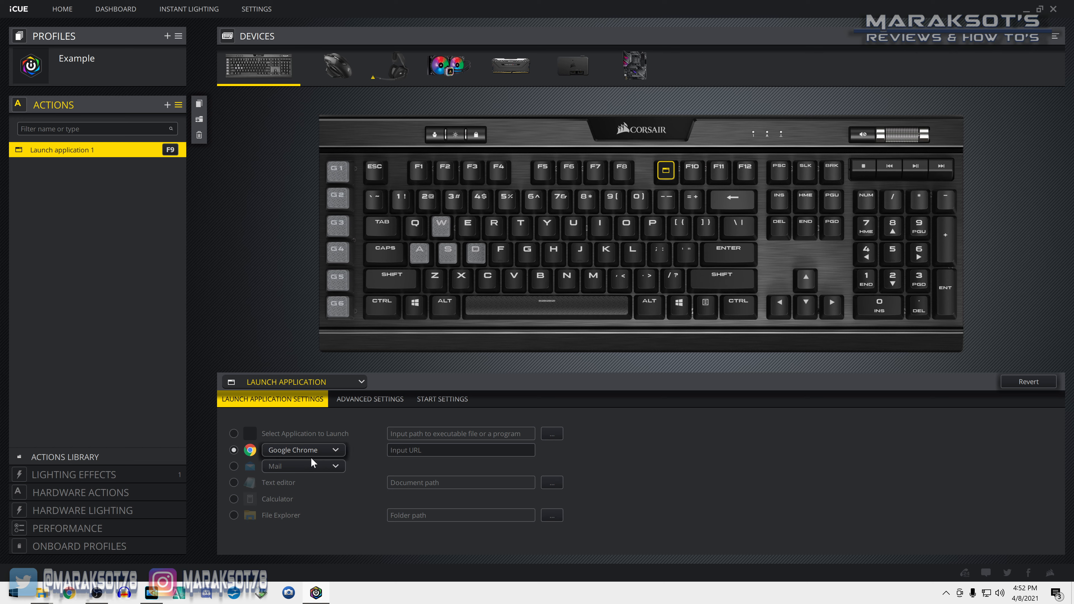
left_click(419, 171)
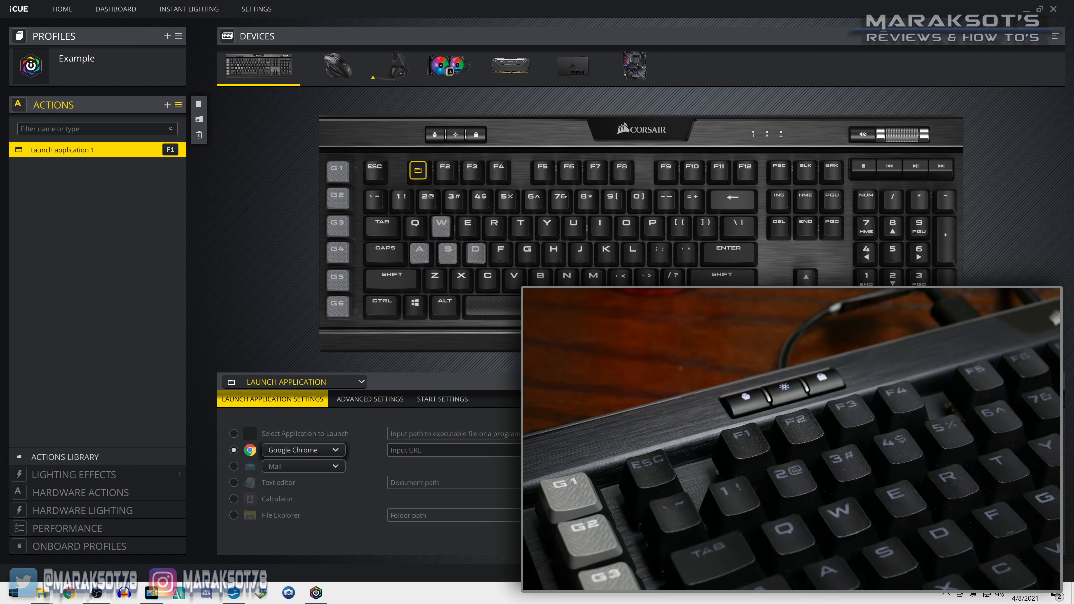
key("F1")
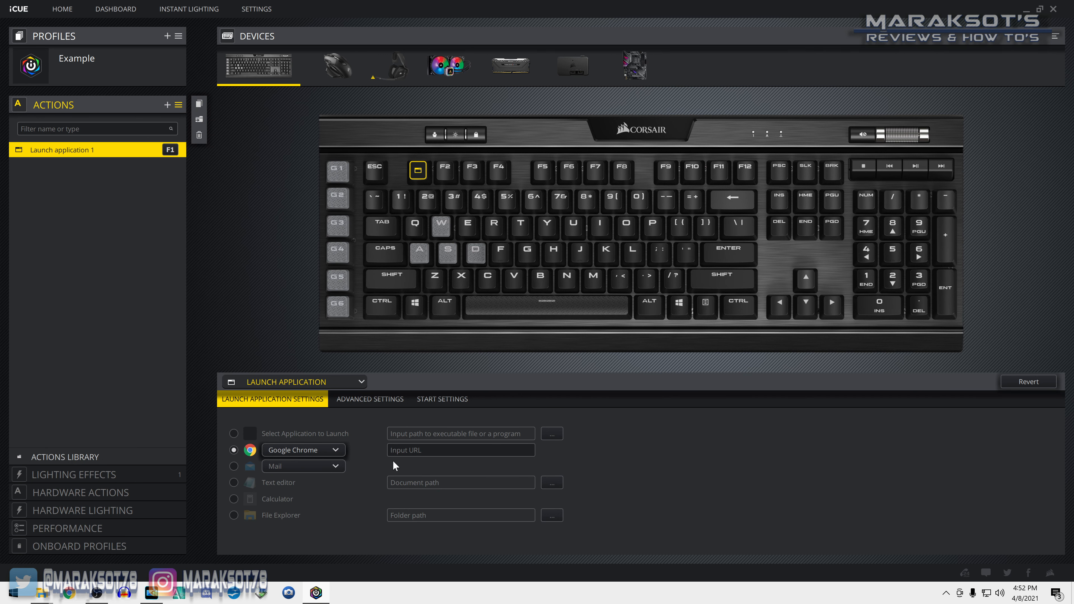
left_click(403, 451)
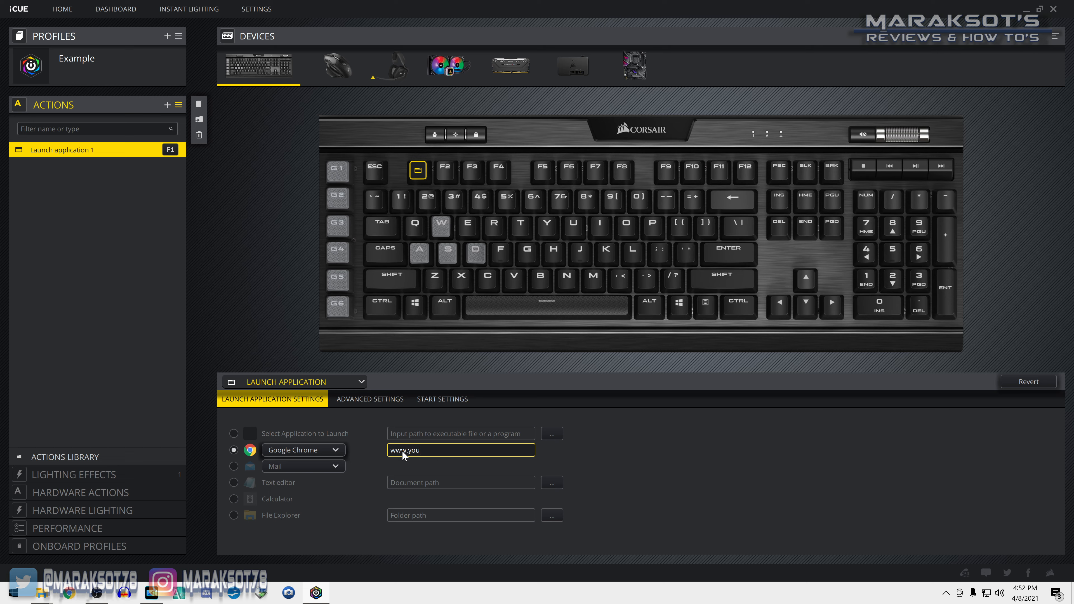
type("www.youtube.com")
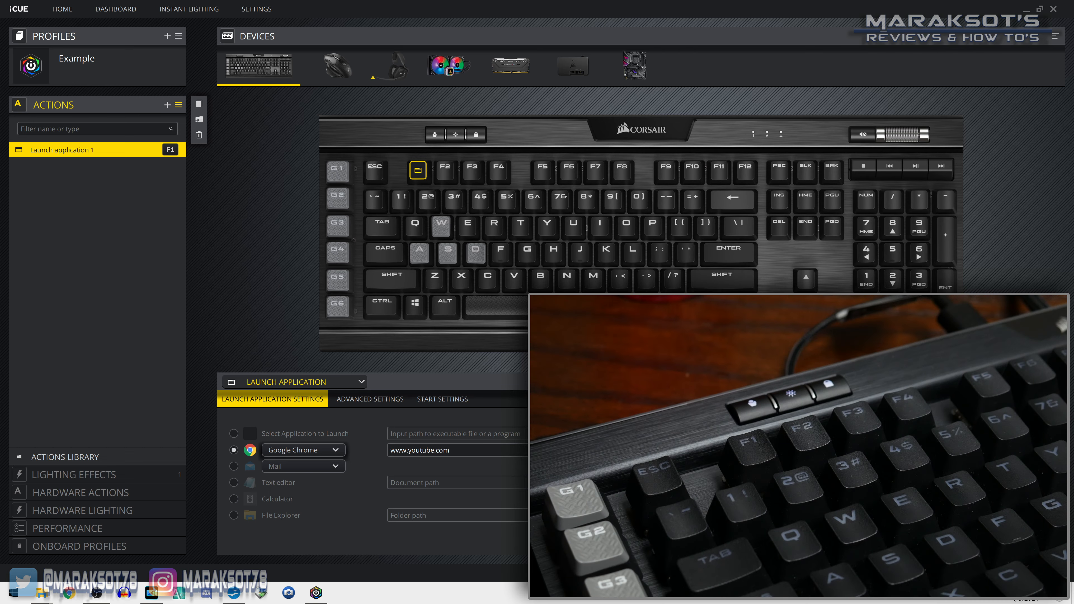
key("F1")
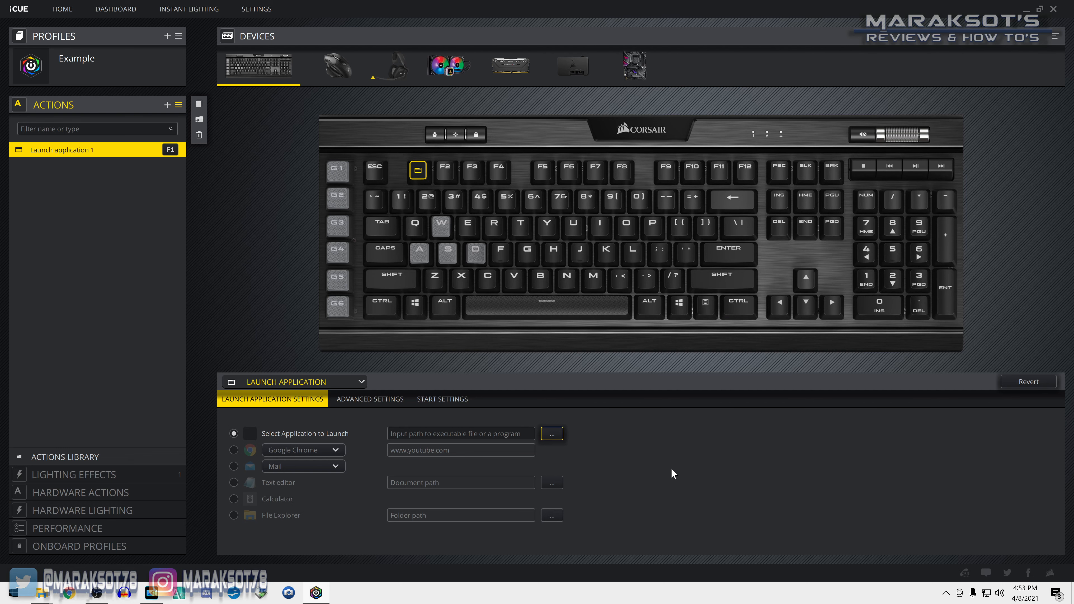
- Set the launch action to open the HandBrake executable from its program folder, test it with F1 and close HandBrake
left_click(234, 450)
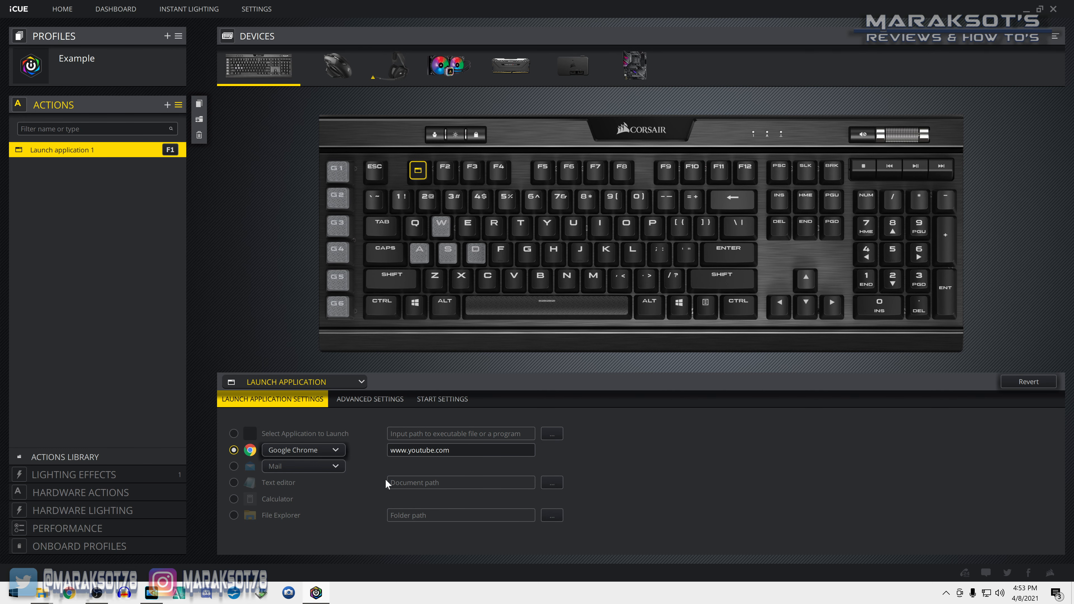
left_click(233, 434)
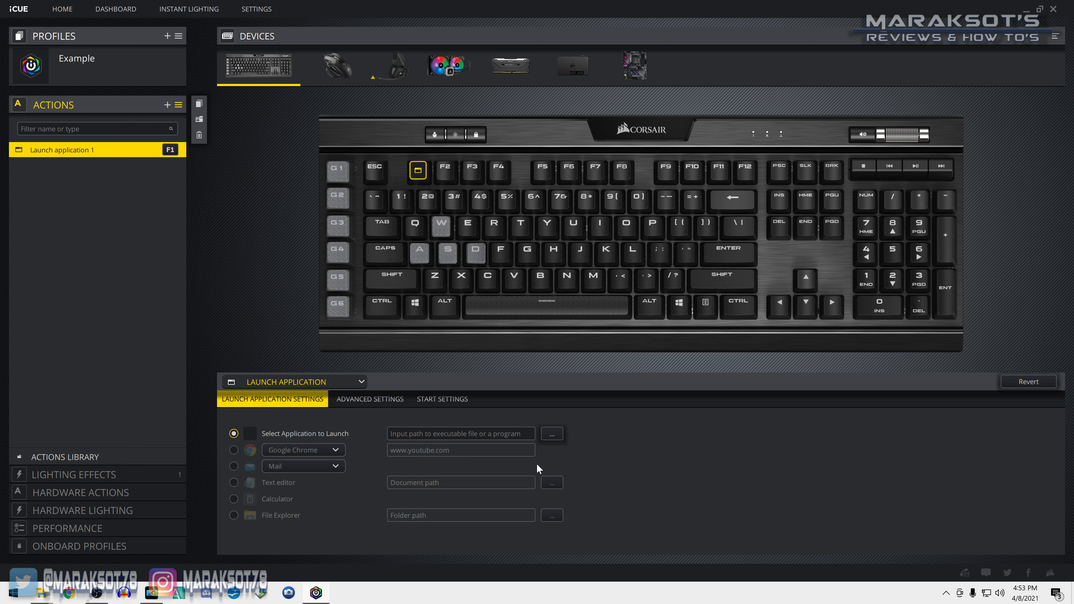
left_click(553, 435)
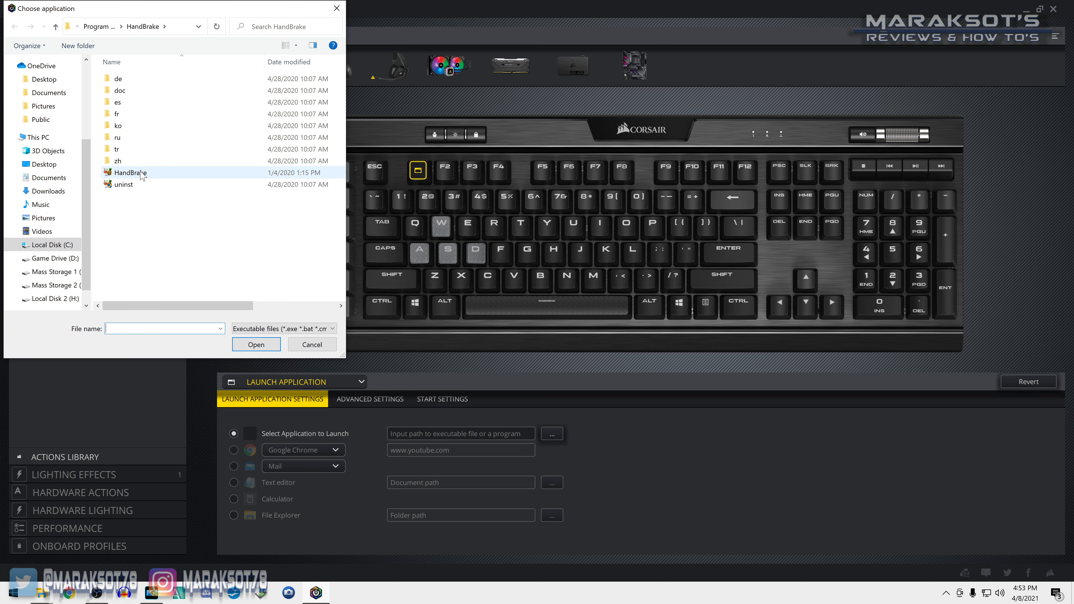
left_click(131, 173)
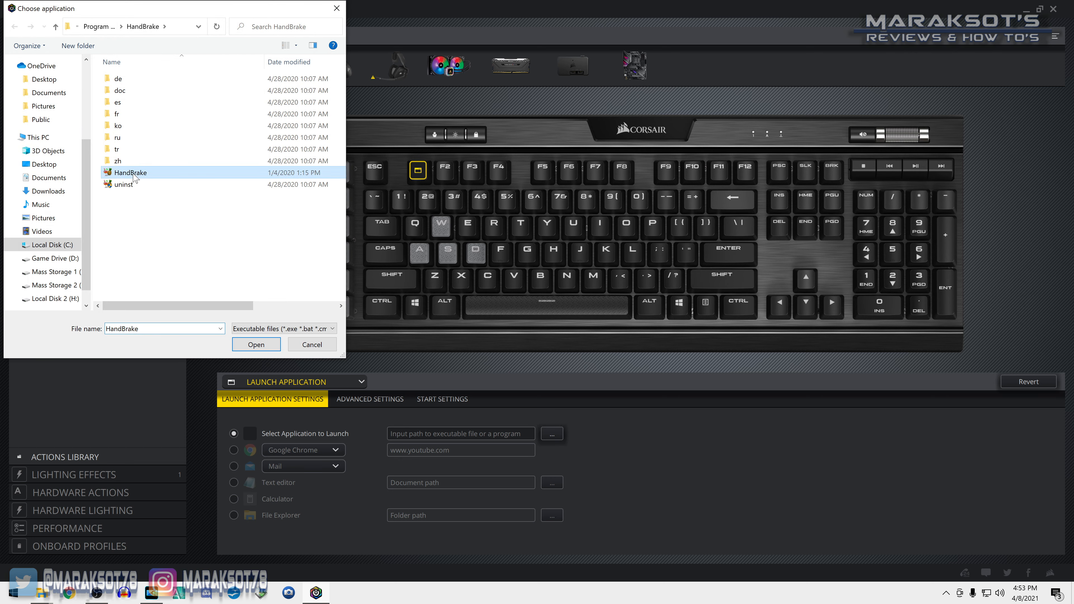
left_click(256, 344)
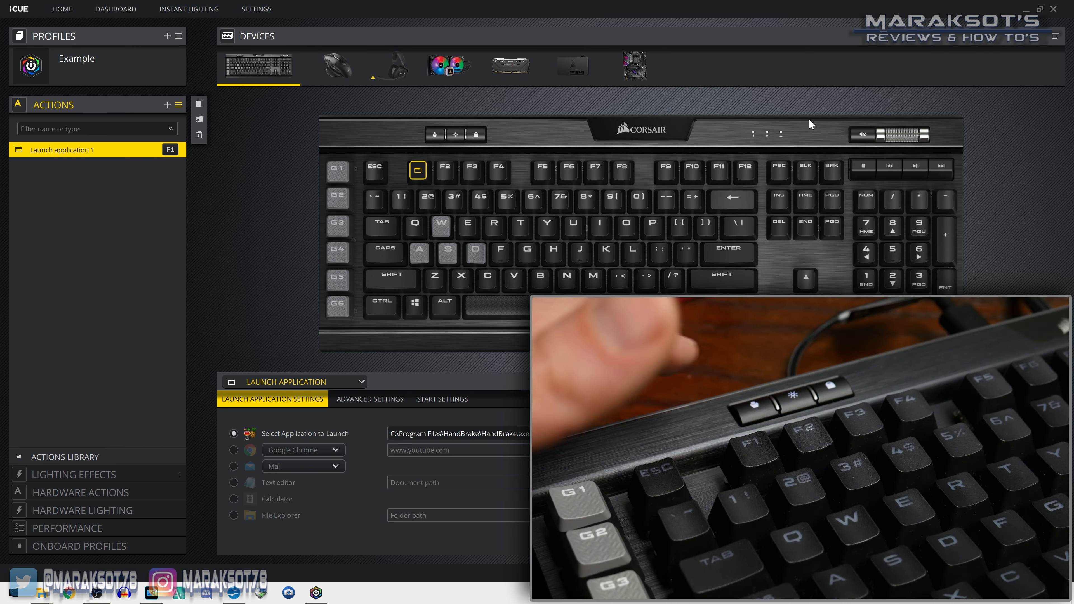
key("F1")
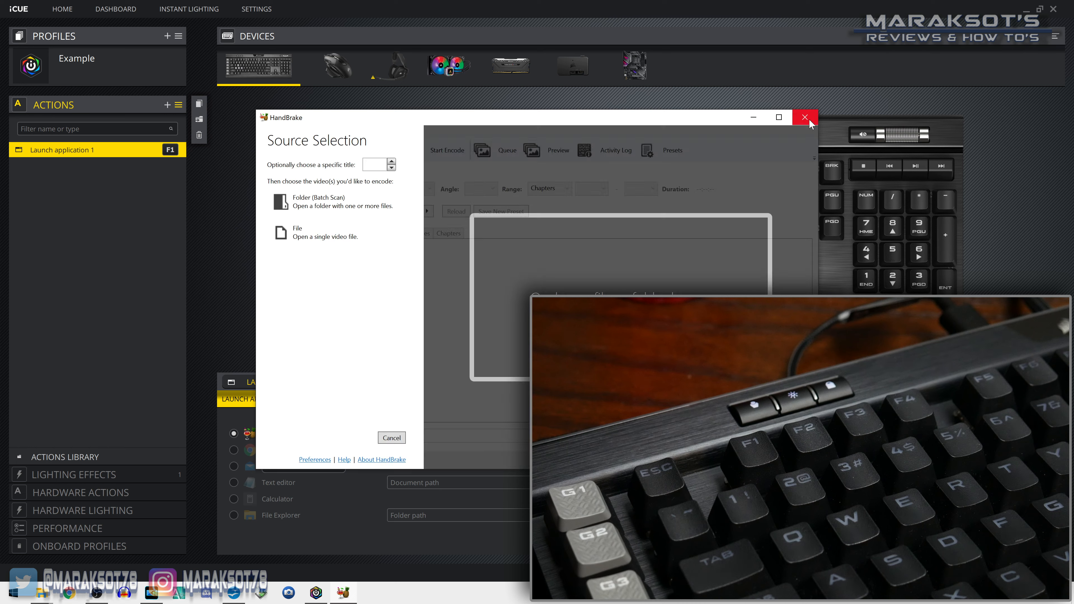
left_click(804, 117)
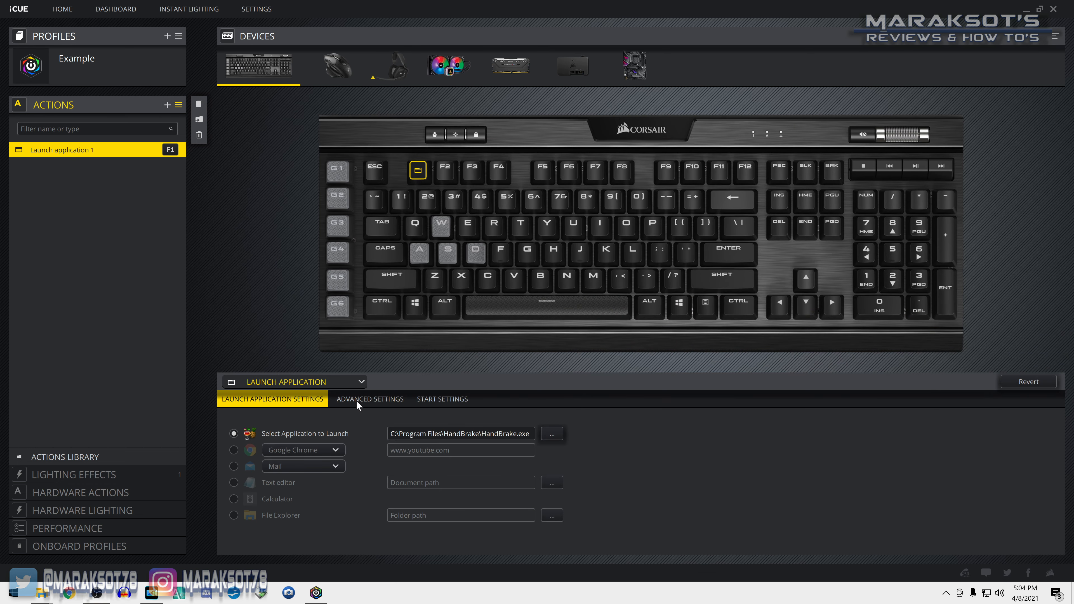
- Change the F1 action to Timer and open the OSD settings of the Active Timer Countdown overlay
left_click(360, 381)
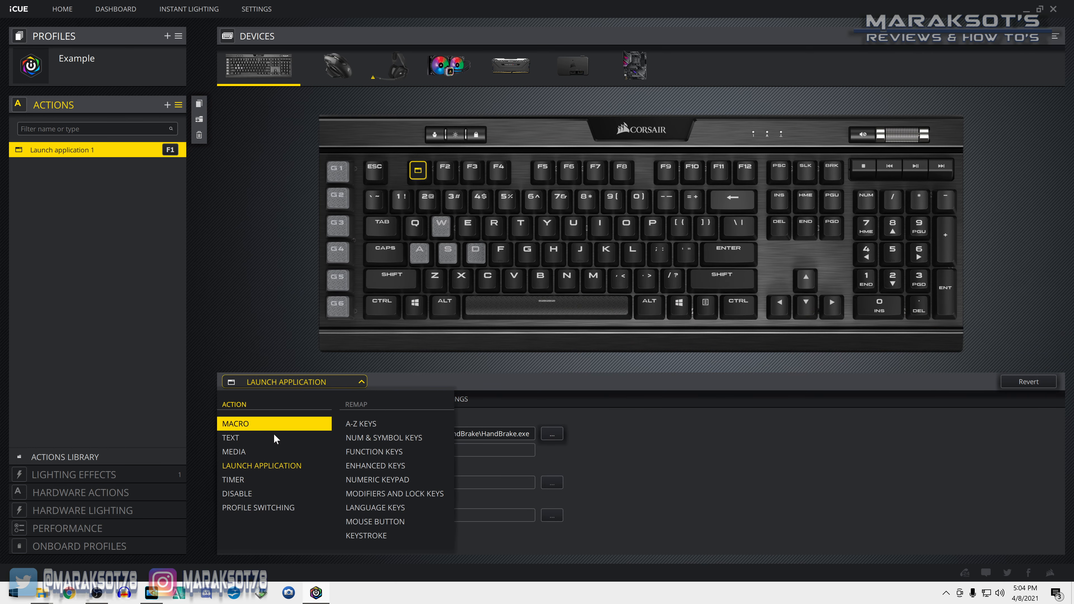
left_click(243, 480)
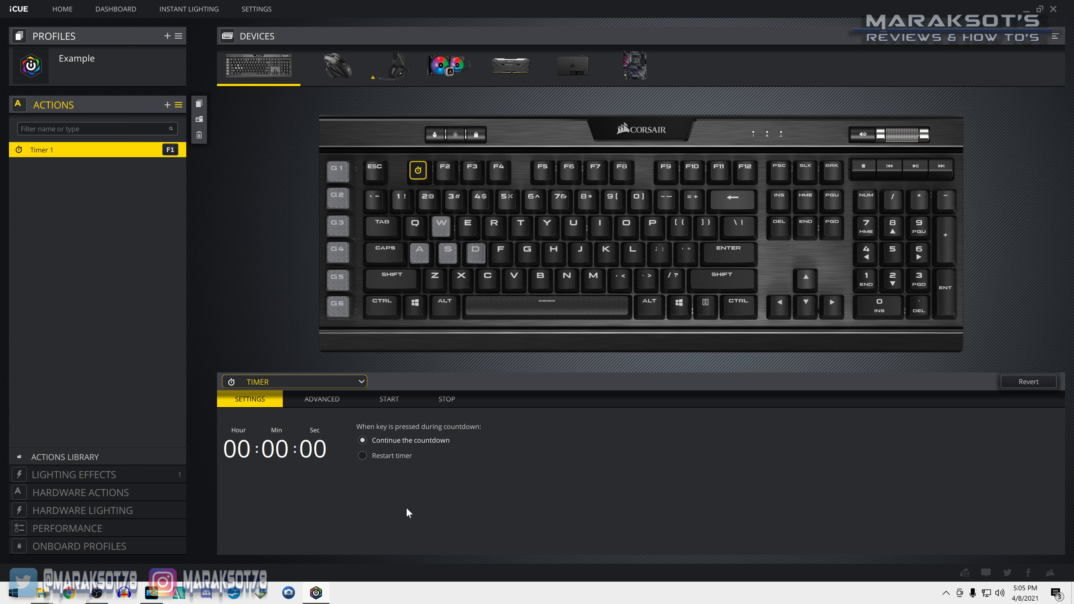
left_click(256, 12)
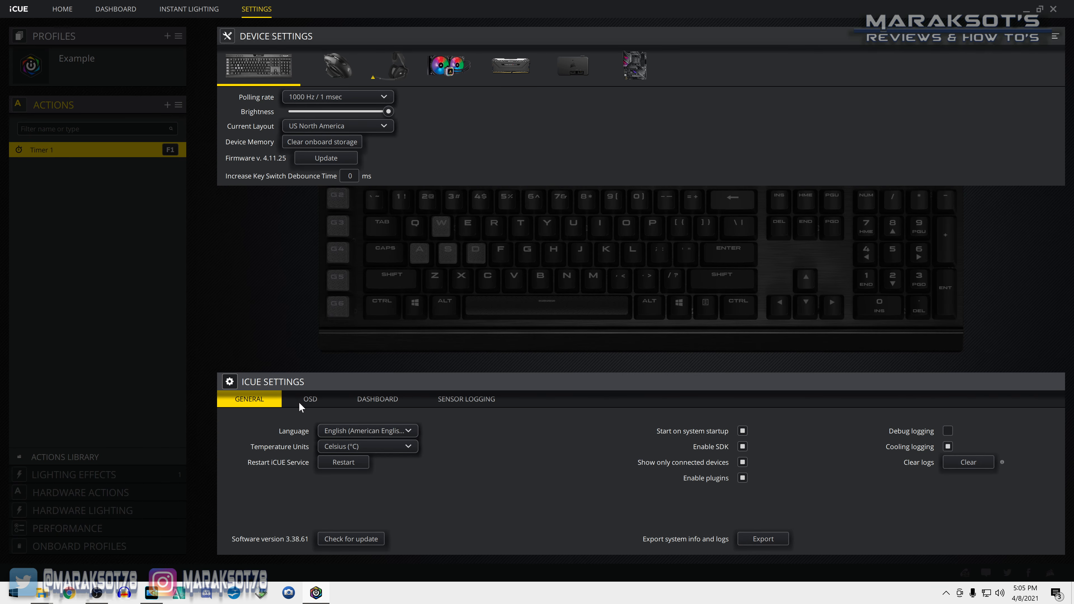
left_click(313, 403)
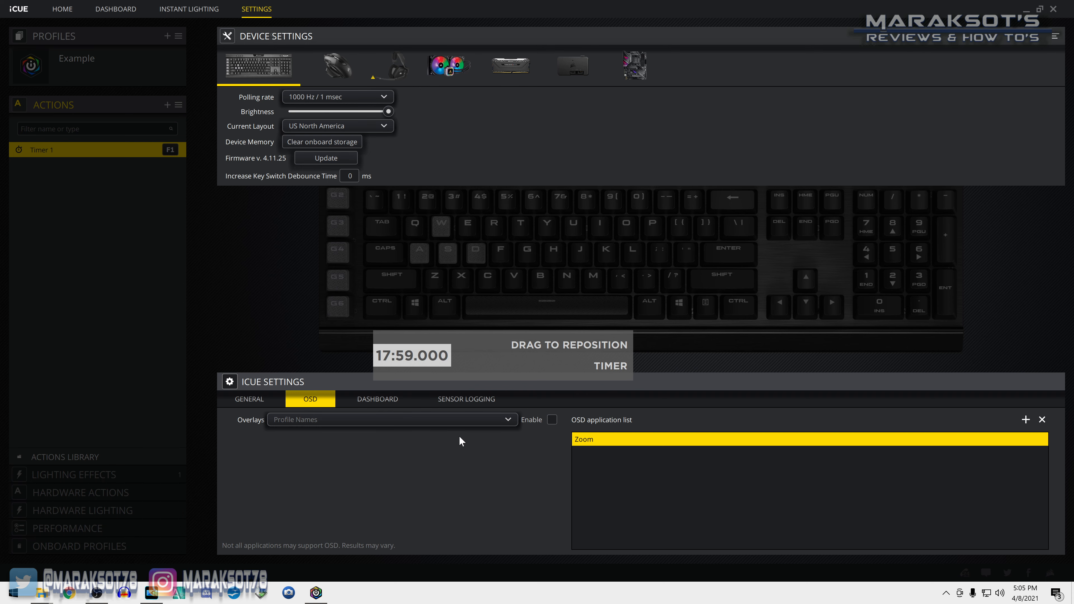
left_click(504, 418)
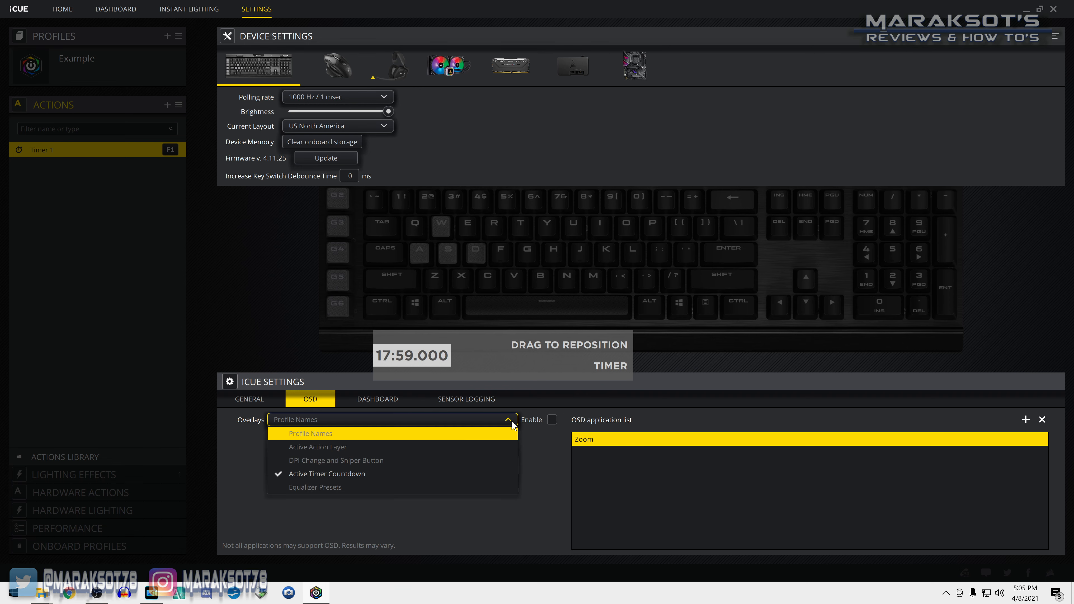
left_click(320, 475)
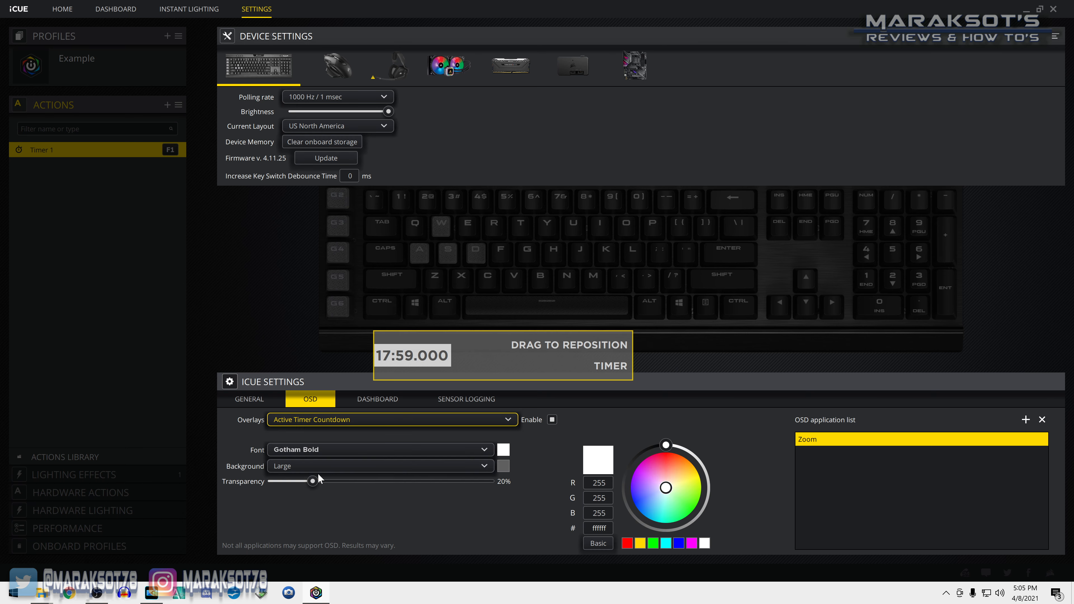
- Examine the timer overlay's Enable, font, background and transparency options, keeping it enabled at 20% transparency
left_click(551, 420)
left_click(552, 419)
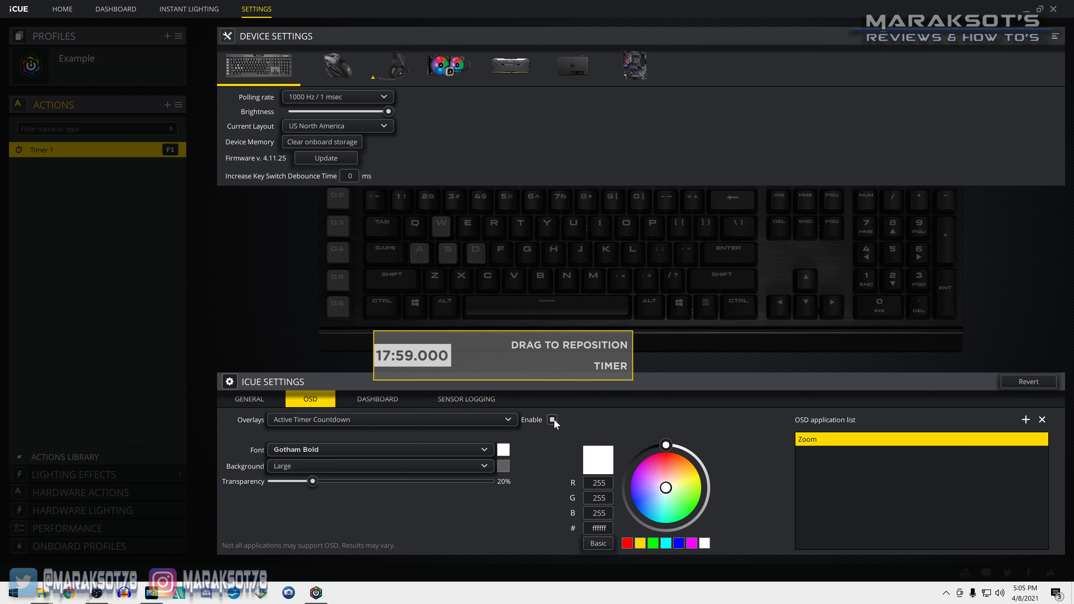
left_click(428, 450)
left_click(453, 449)
left_click(465, 466)
left_click(467, 468)
mouse_move(313, 482)
left_mouse_down()
mouse_move(395, 482)
mouse_move(300, 482)
mouse_move(434, 481)
mouse_move(320, 492)
left_mouse_up()
- Remove Zoom from the OSD application list, reposition the timer overlay over the middle of the keyboard and return to the actions
left_click(1042, 420)
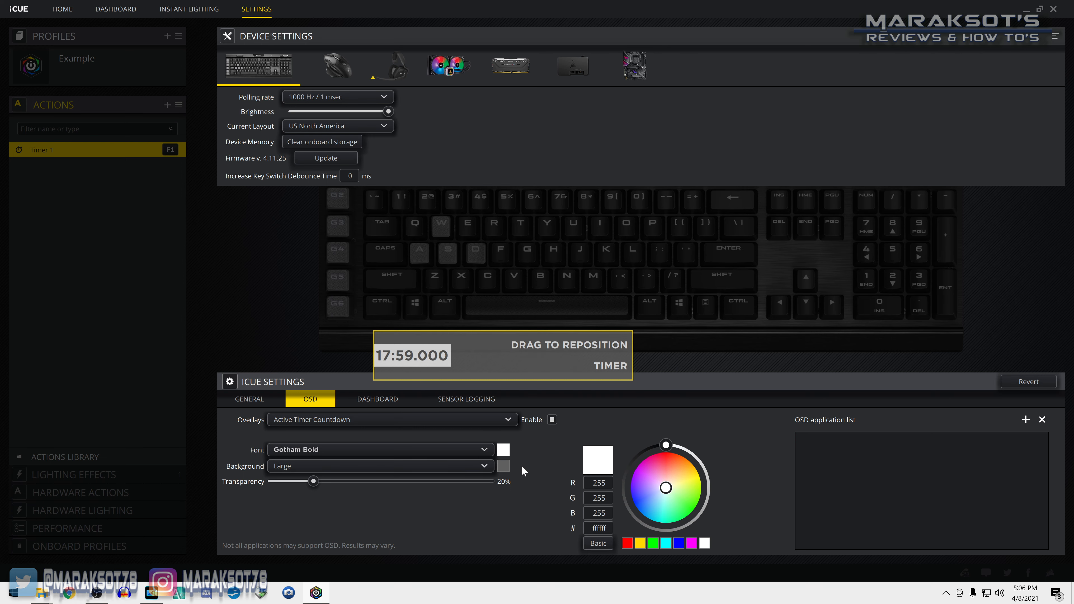
left_click_drag(568, 343, 639, 250)
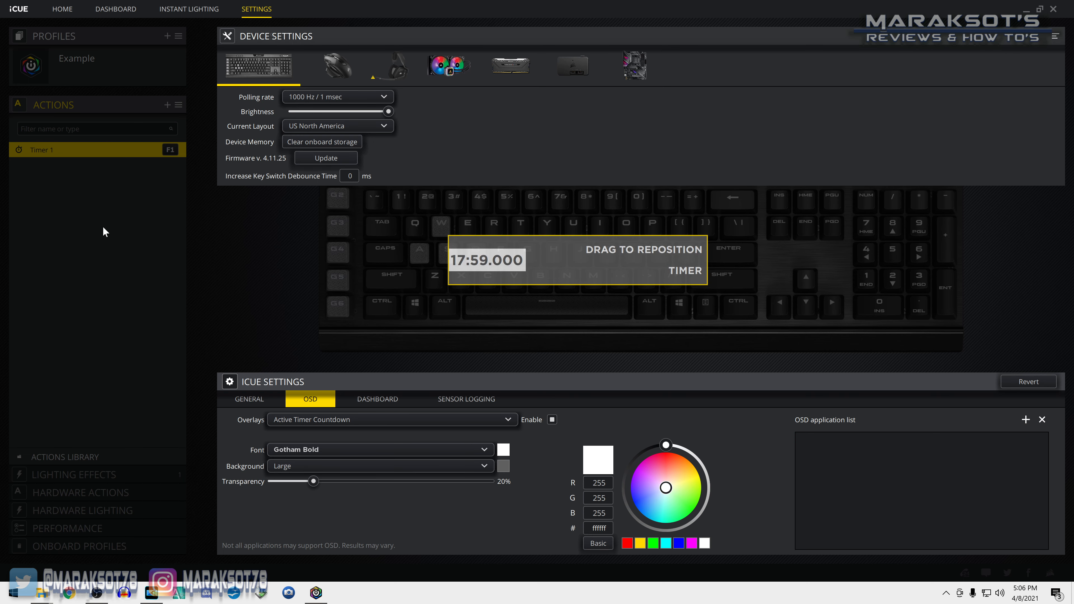
left_click(54, 104)
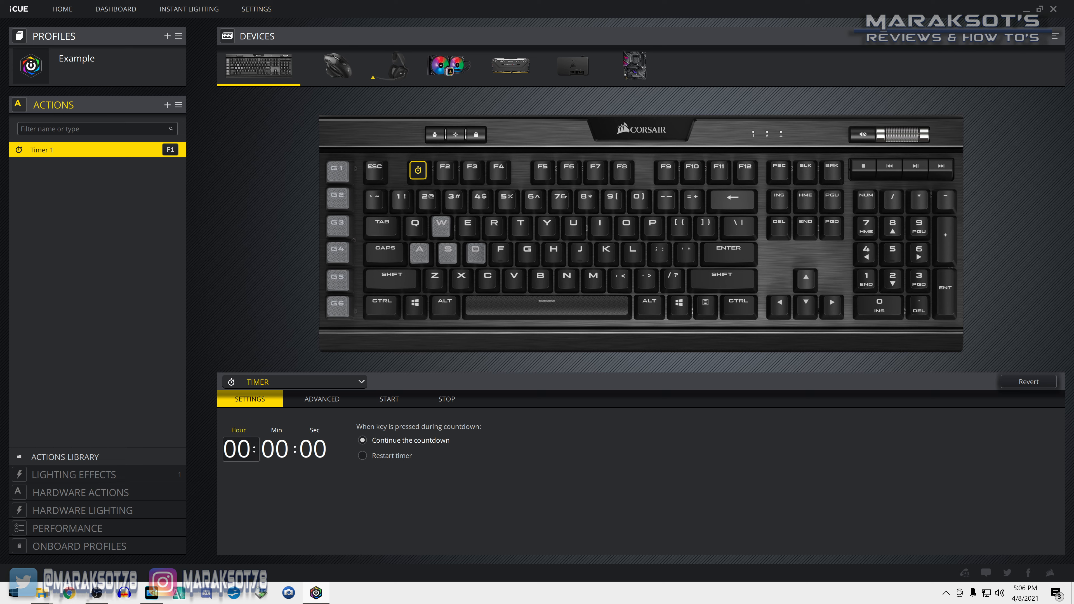
- Set the timer's duration to 00:00:10 and try Restart timer before choosing Continue the countdown for key presses during countdown
left_click(254, 447)
left_click(254, 448)
left_click(254, 452)
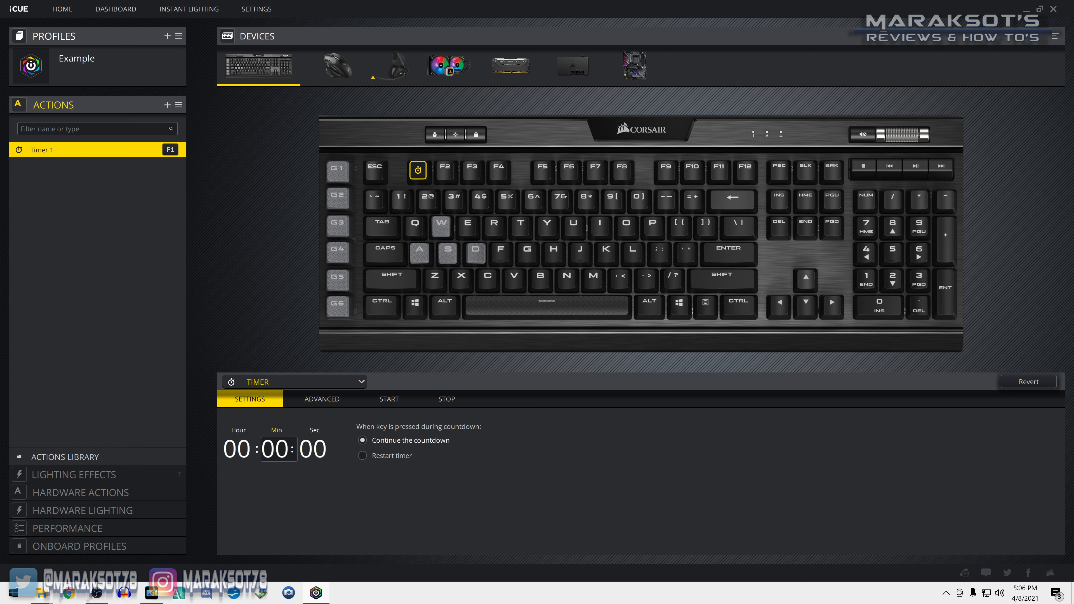
left_click(293, 448)
left_click(292, 451)
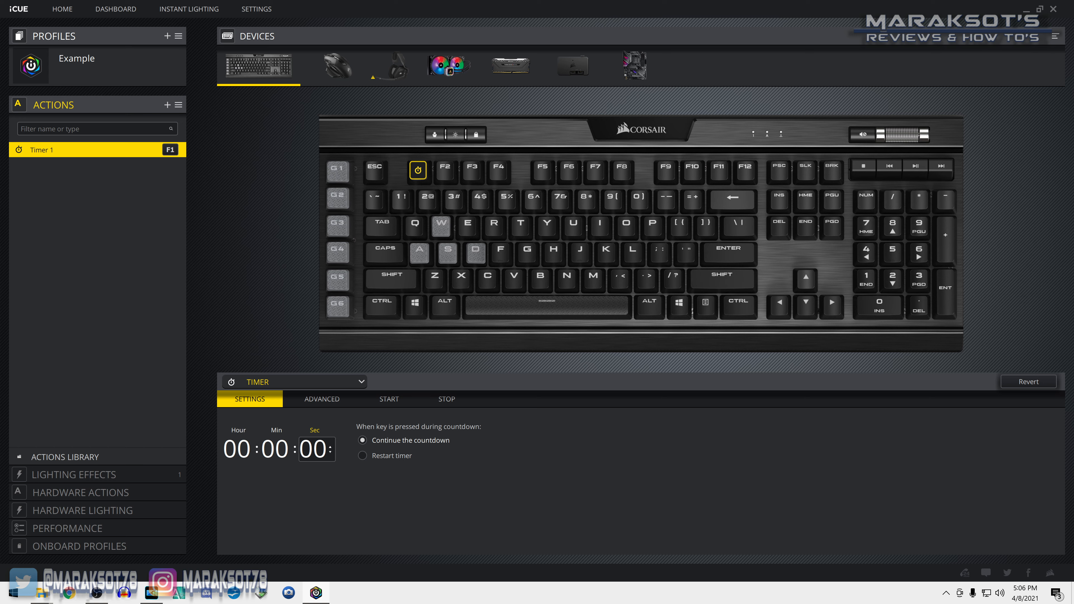
left_click(329, 447)
left_click(329, 446)
left_click(330, 447)
left_click(330, 446)
left_click(329, 446)
left_click(330, 446)
left_click(330, 446)
left_click(329, 446)
left_click(330, 446)
left_click(330, 447)
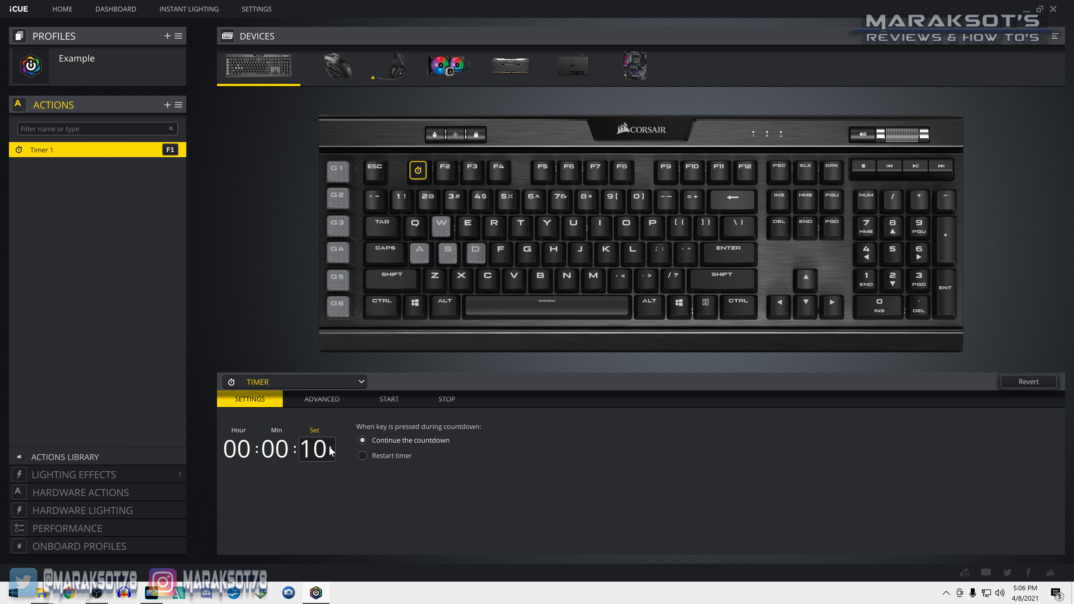
left_click(362, 456)
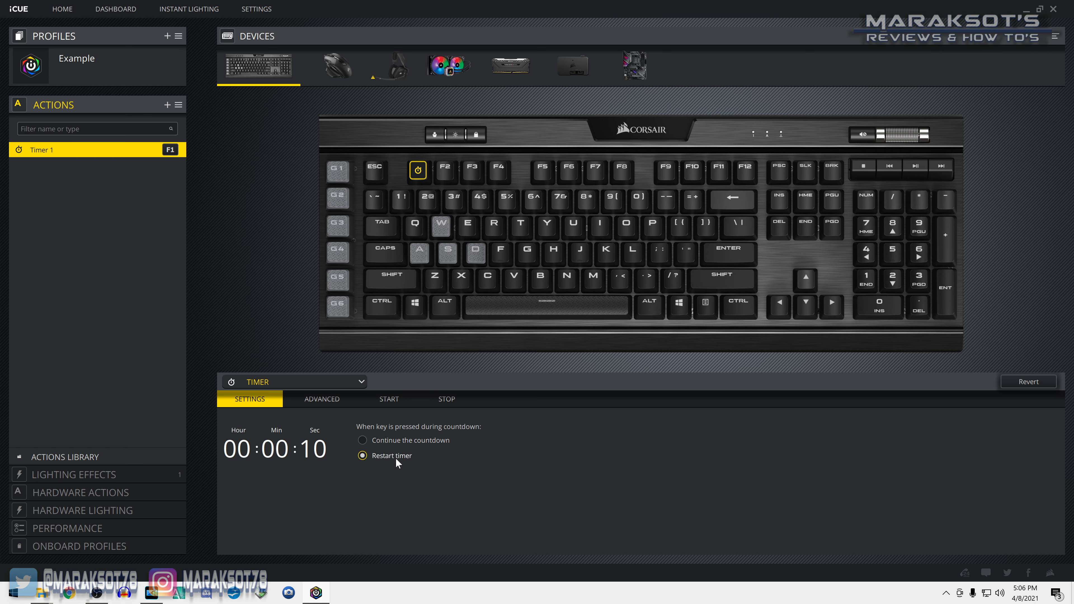
left_click(362, 441)
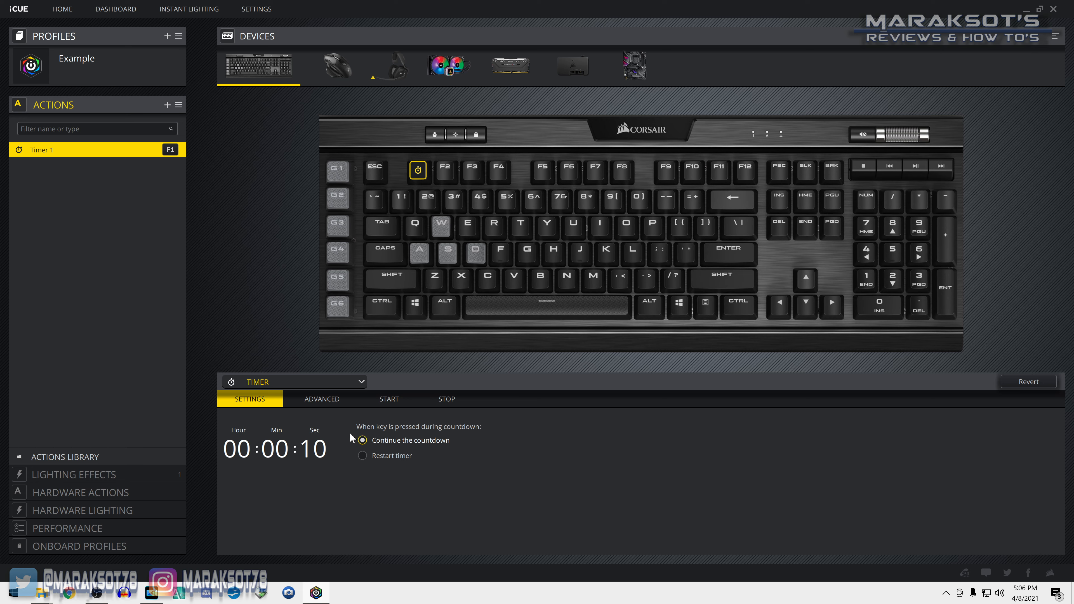
- Keep the timer's action trigger at On press and set its action repeat to Repeat 1 time
left_click(322, 403)
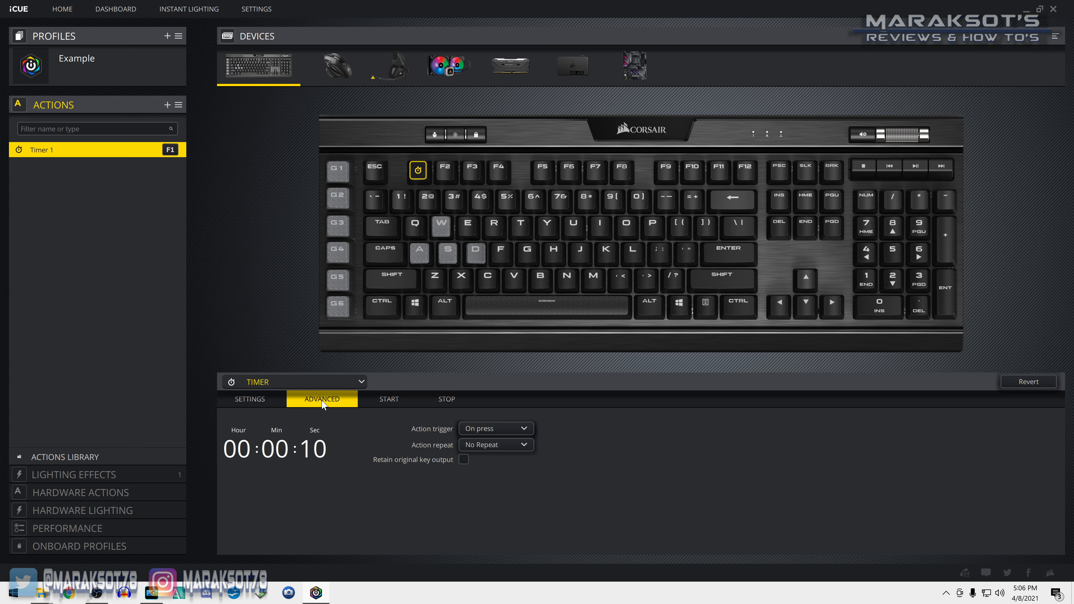
left_click(491, 429)
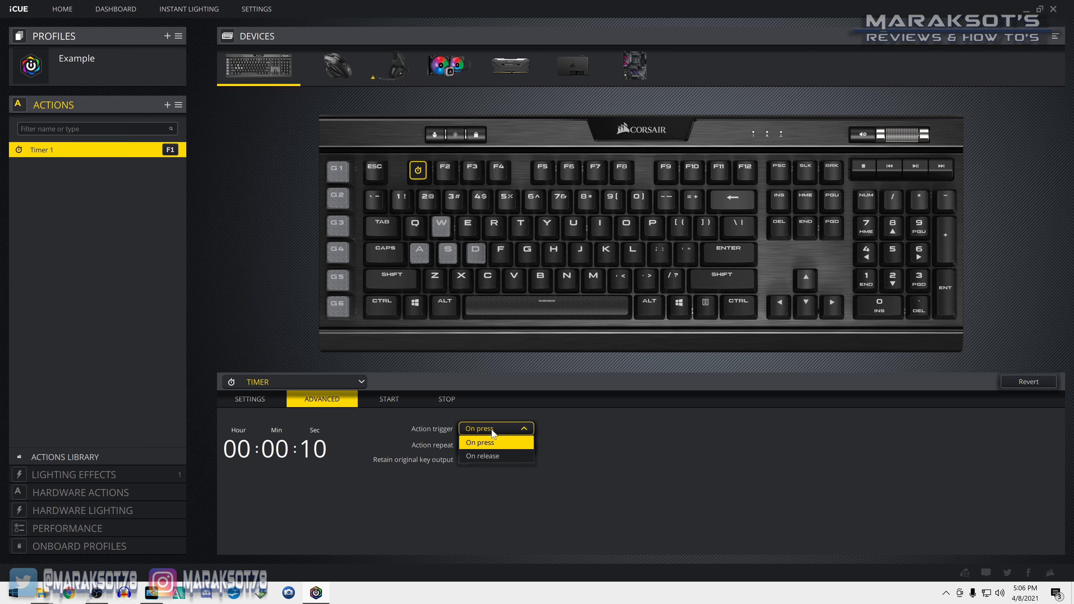
left_click(491, 430)
left_click(478, 445)
left_click(485, 445)
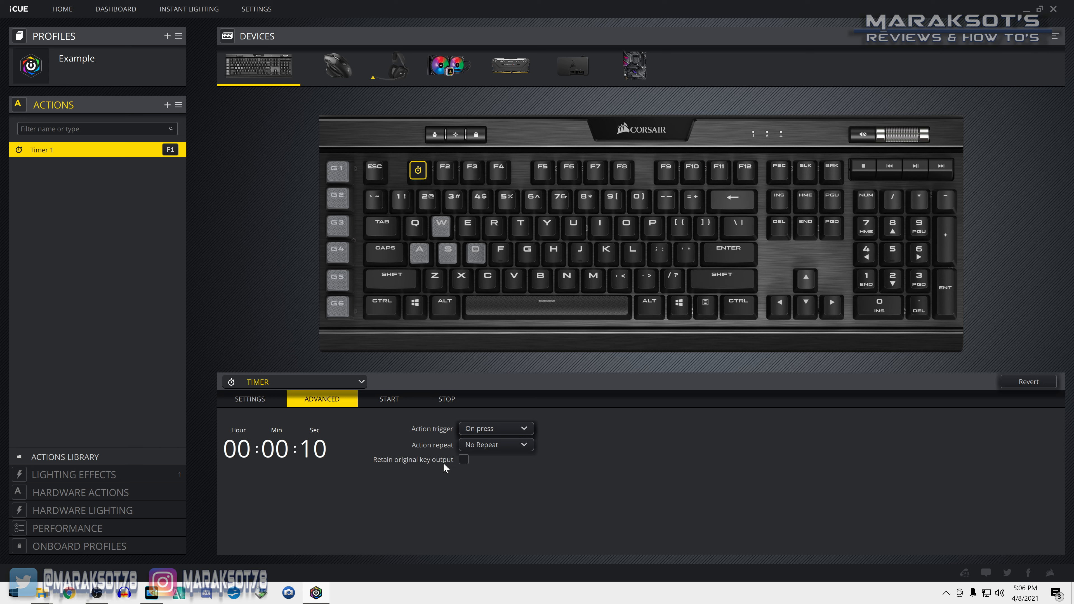
left_click(505, 445)
left_click(481, 465)
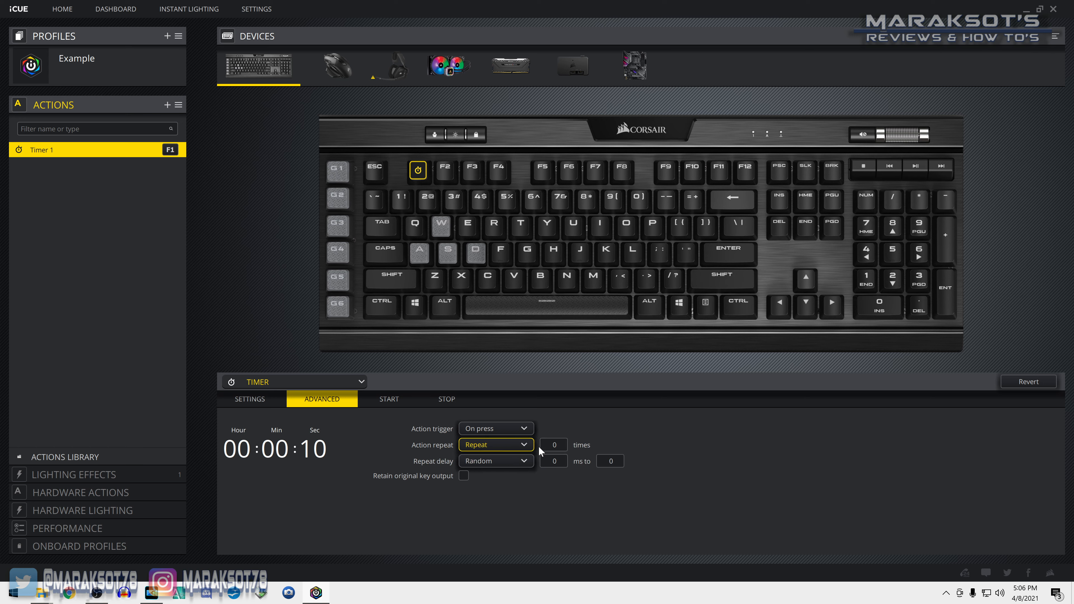
left_click(559, 442)
type("1")
- Try the Constant repeat delay and the Retain original key output option, returning the delay to Random
left_click(515, 463)
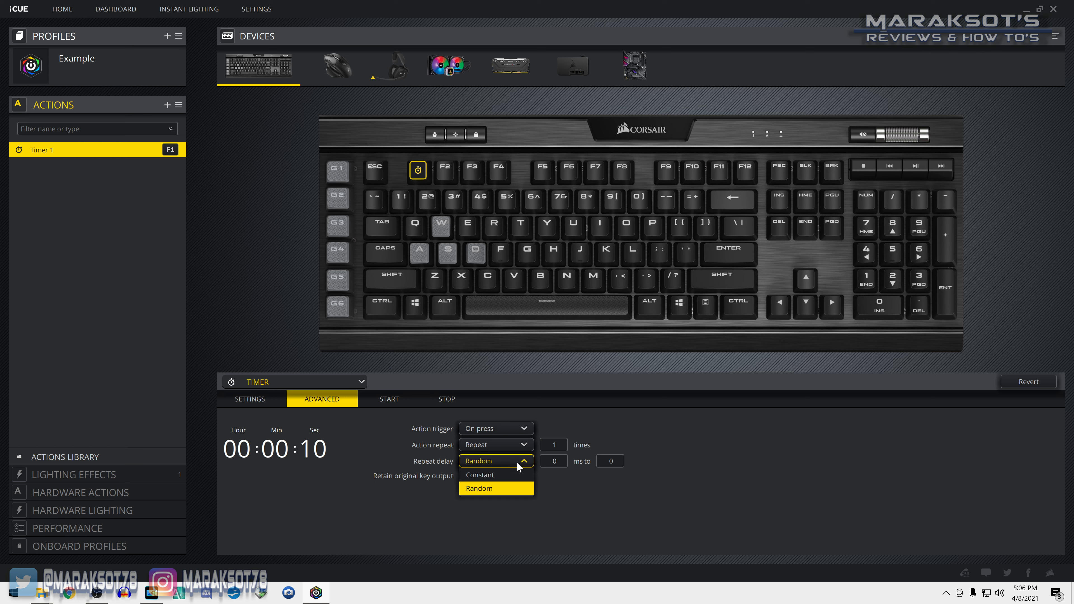
left_click(484, 475)
left_click(488, 465)
left_click(485, 485)
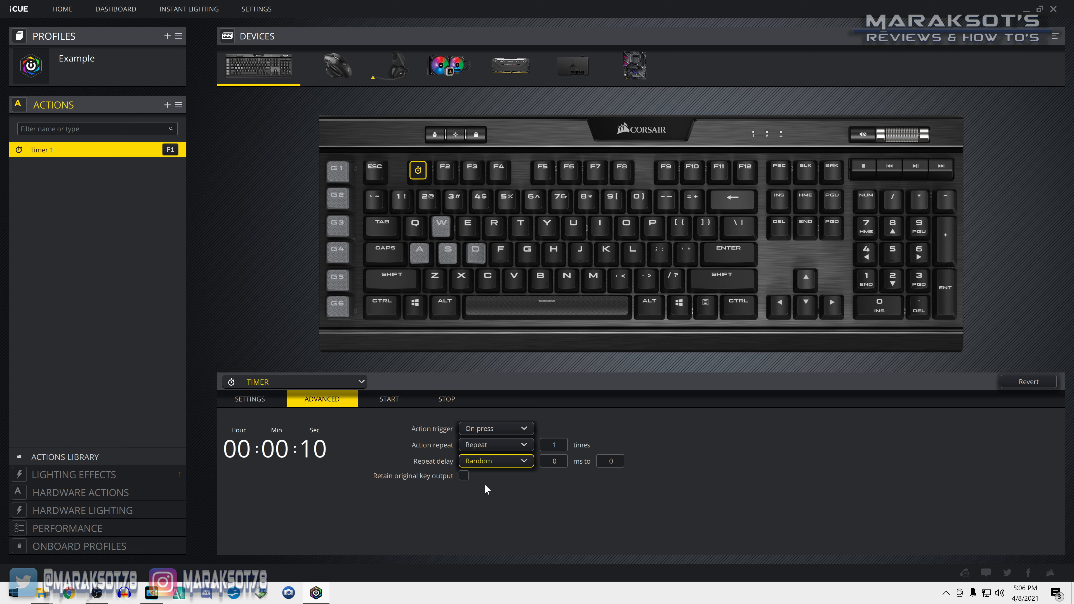
left_click(463, 477)
left_click(463, 476)
- Examine the timer's start lighting and action choices and its stop settings
left_click(389, 399)
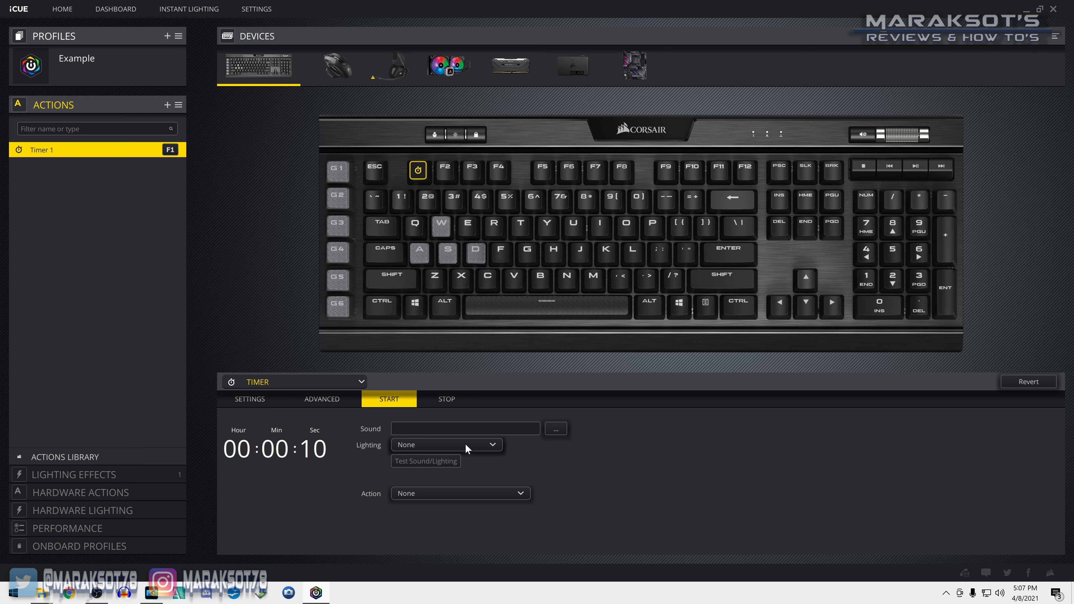
left_click(496, 447)
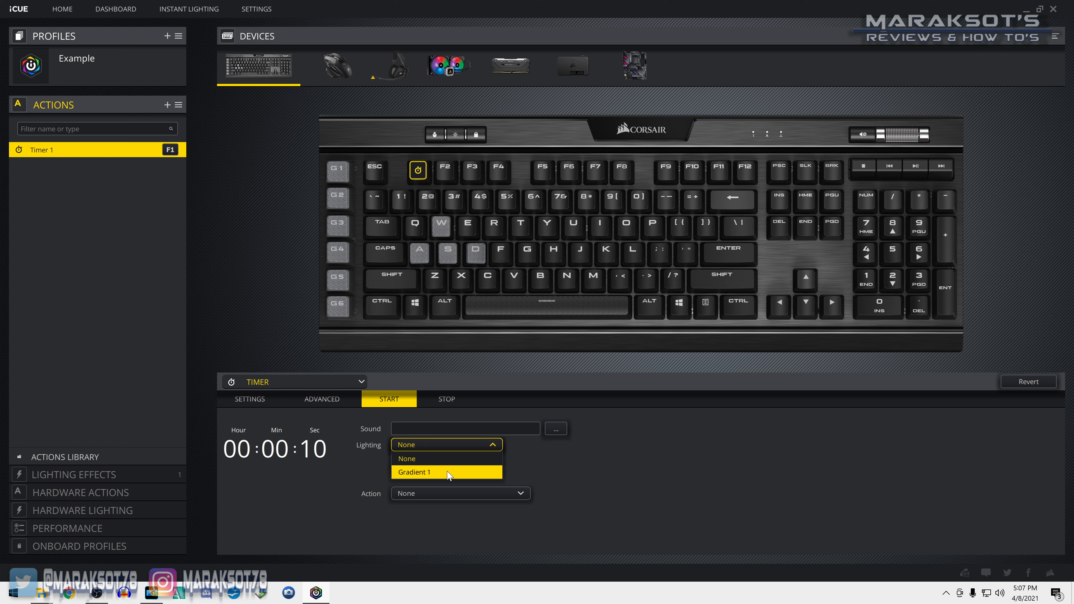
left_click(473, 444)
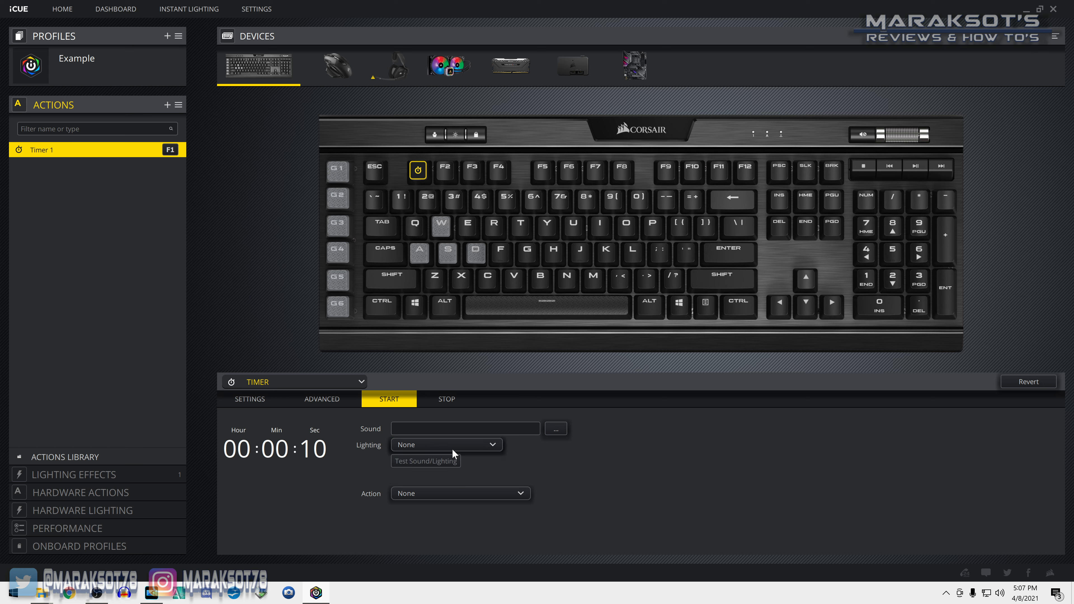
left_click(520, 494)
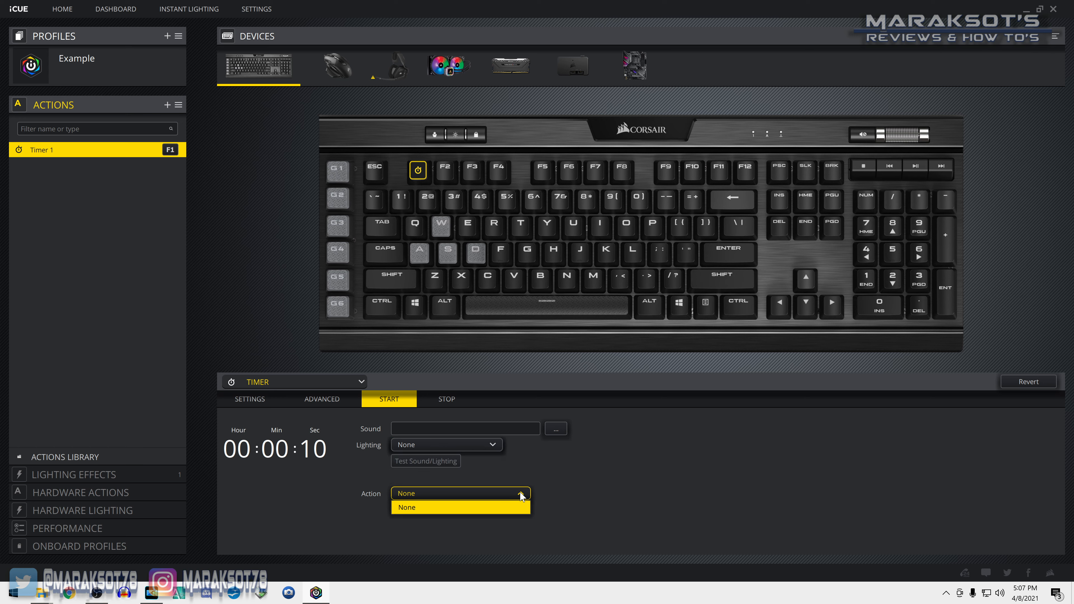
left_click(520, 494)
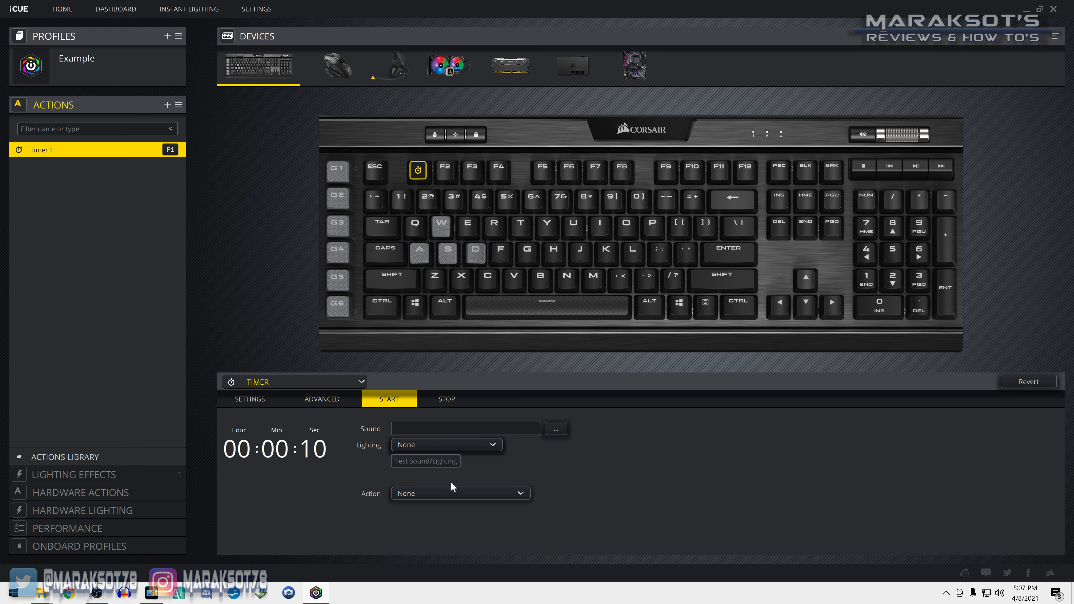
left_click(448, 399)
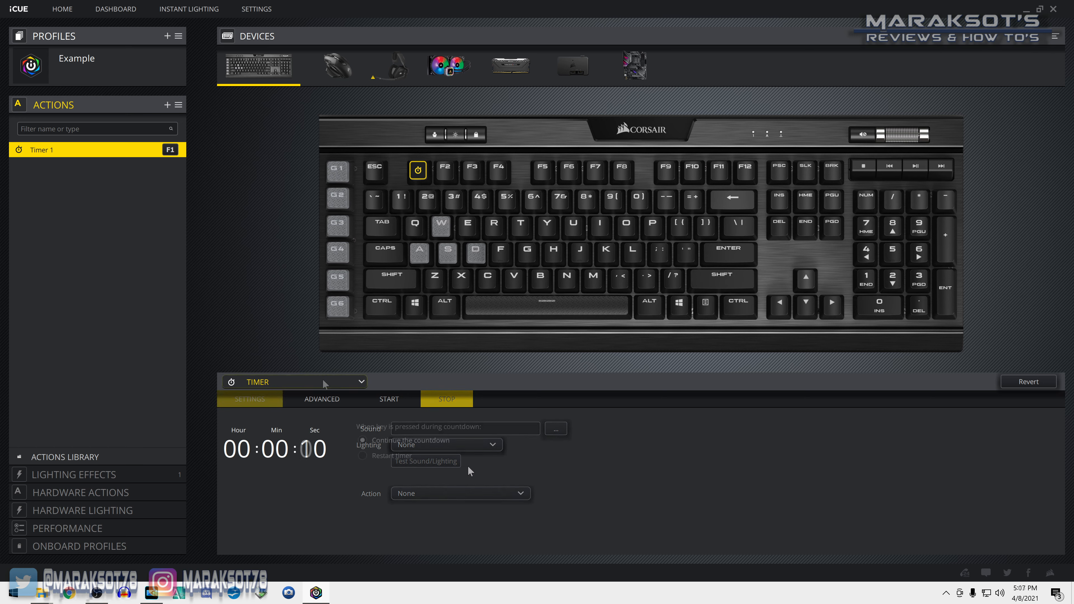
- Change the F1 key's action from Timer to Disable
left_click(351, 378)
left_click(241, 494)
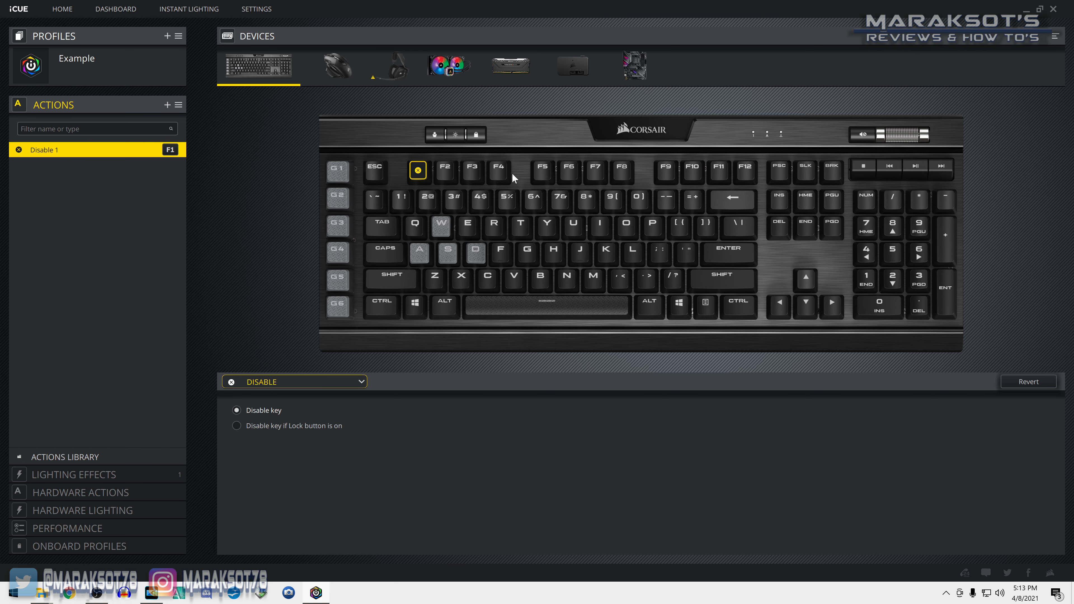
- Reassign the Disable action from the F1 key to the M key
left_click(344, 69)
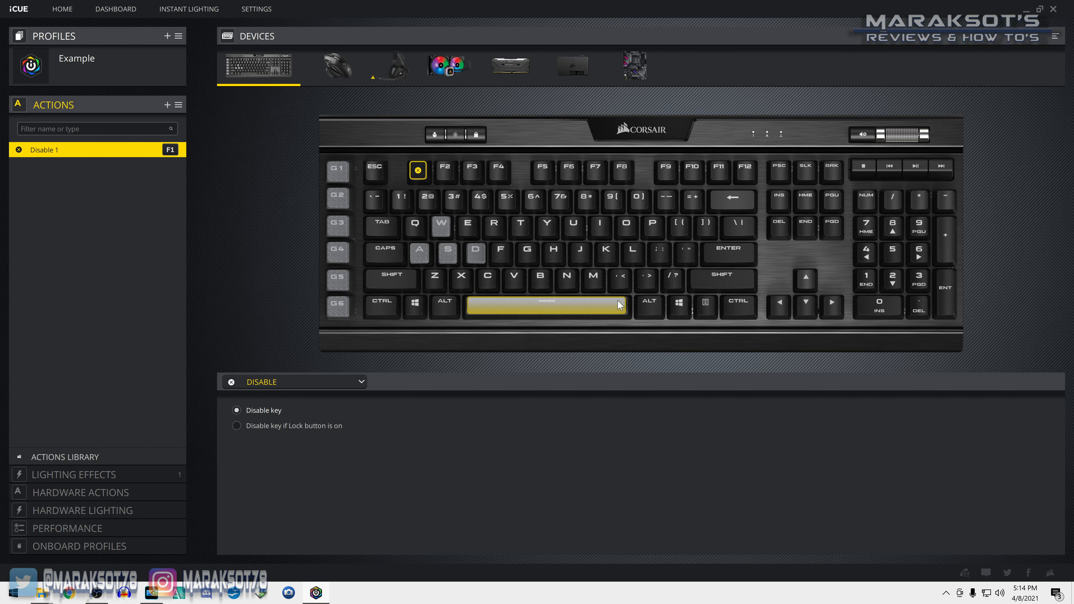
left_click(570, 282)
left_click(594, 282)
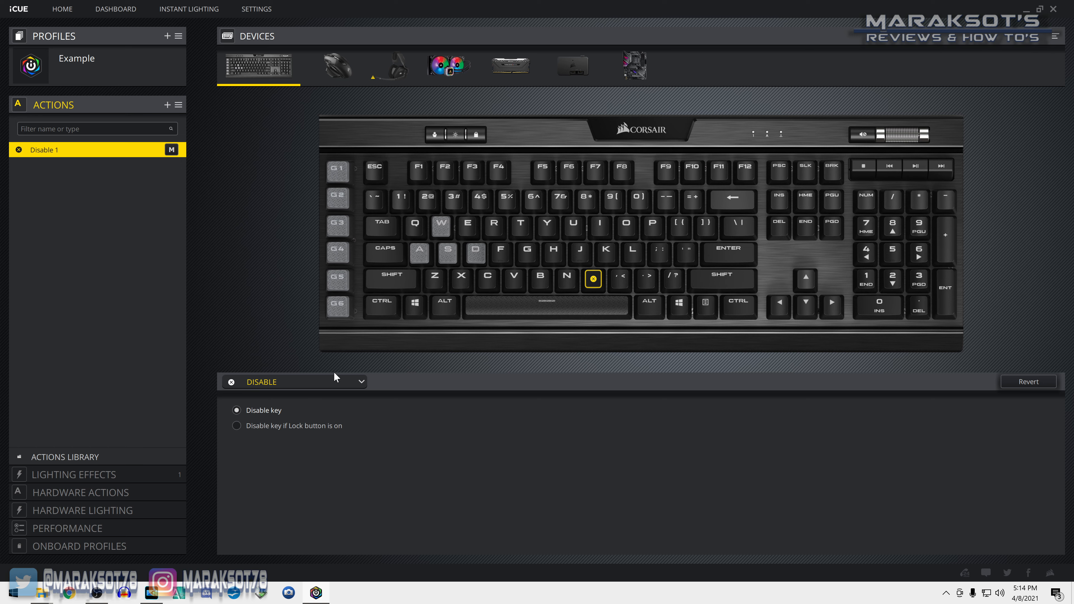
- Add a second Disable action on the N key, set it to Disable key if Lock button is on, and remove it again
left_click(167, 104)
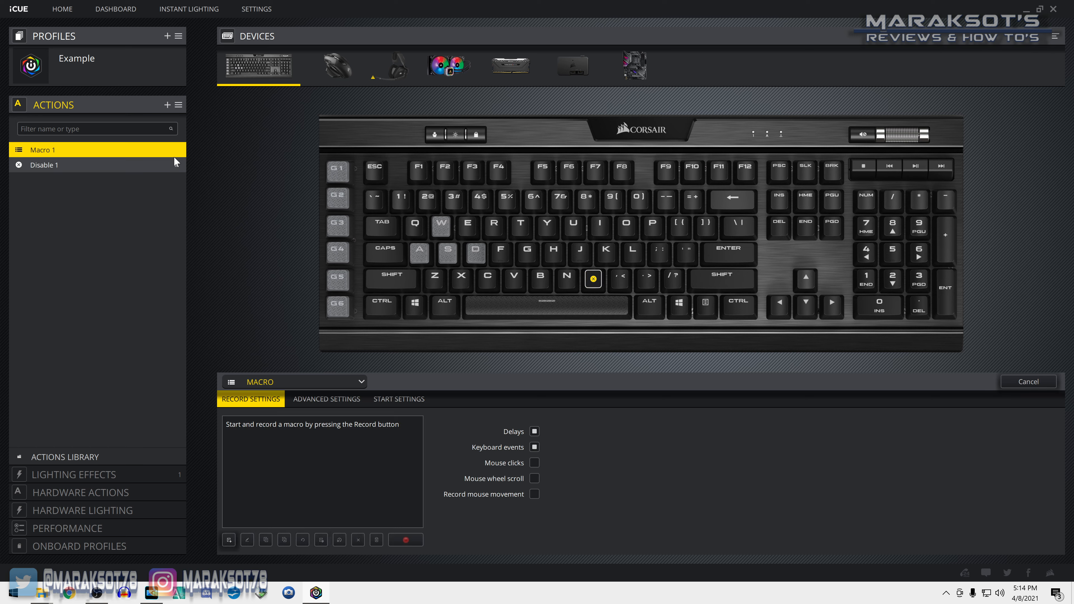
left_click(317, 382)
left_click(256, 499)
left_click(566, 286)
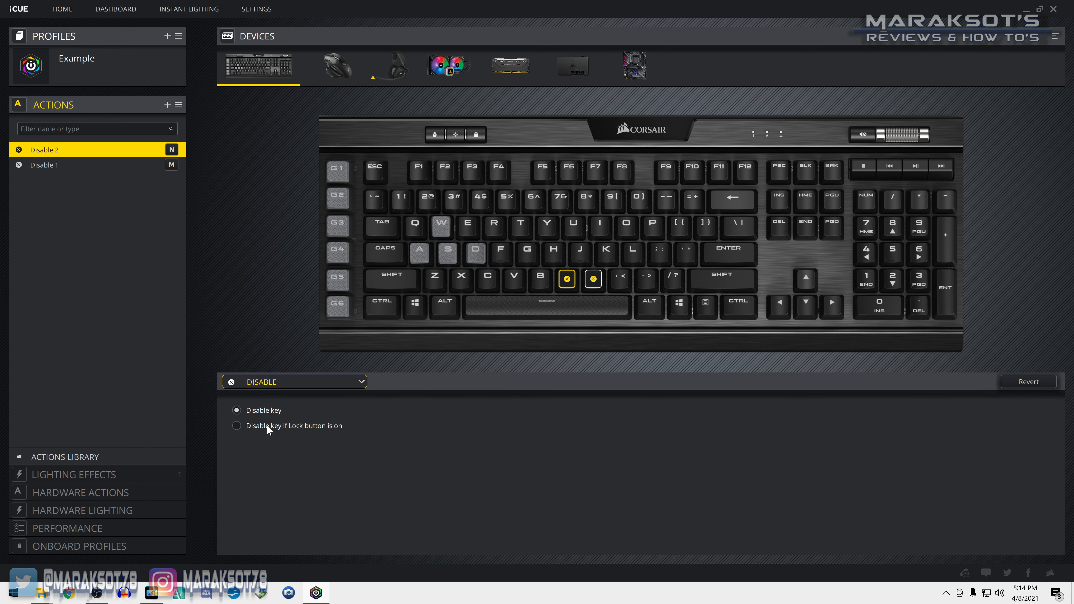
left_click(237, 426)
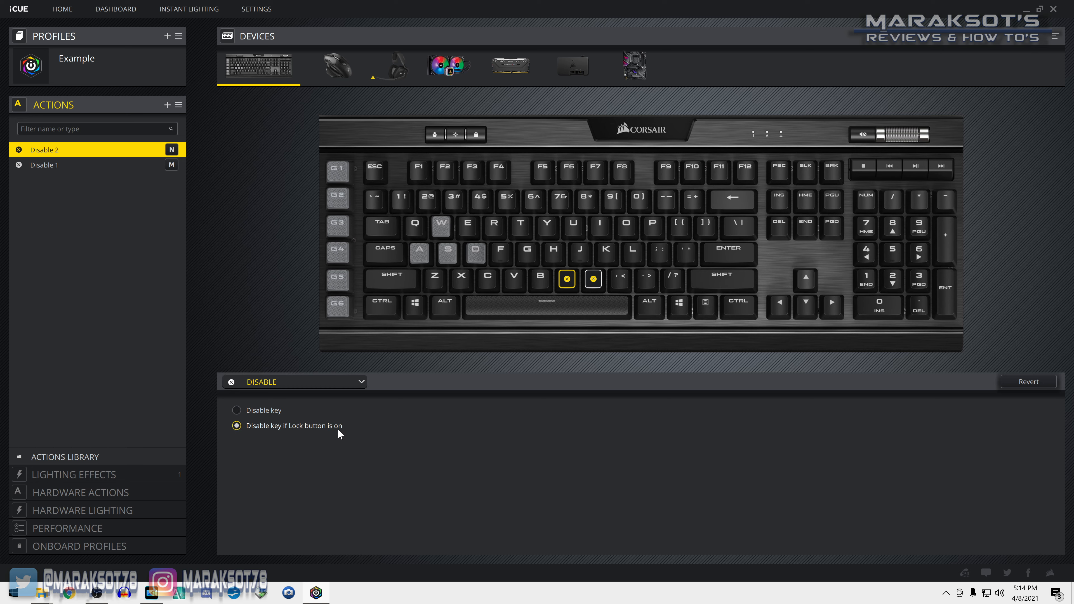
left_click(175, 149)
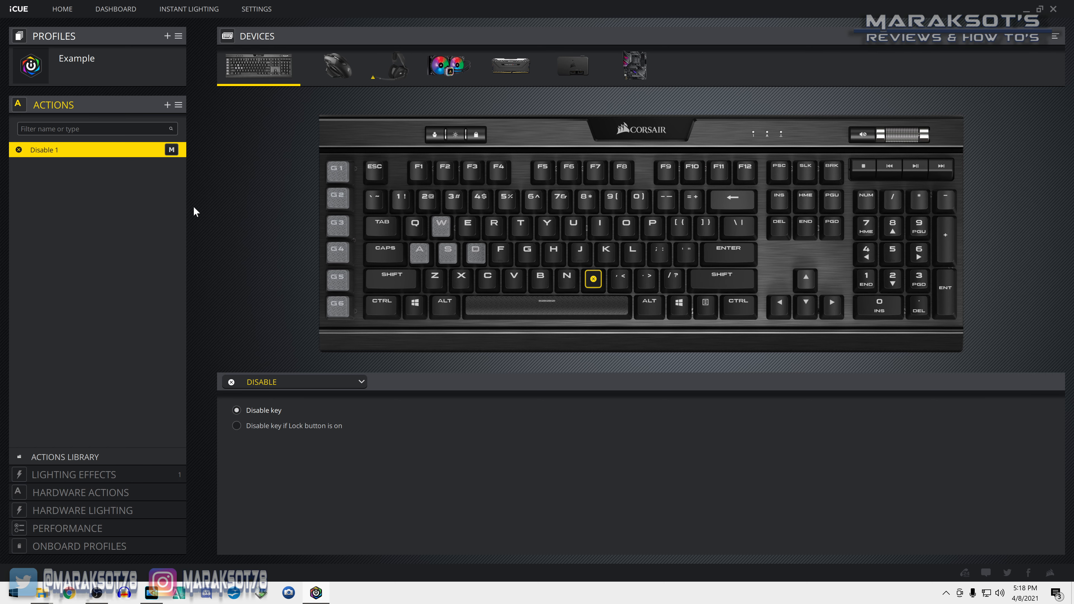
- Change the M key's action to Profile Switching and move it to the tilde key beside the 1 key
left_click(298, 384)
left_click(254, 504)
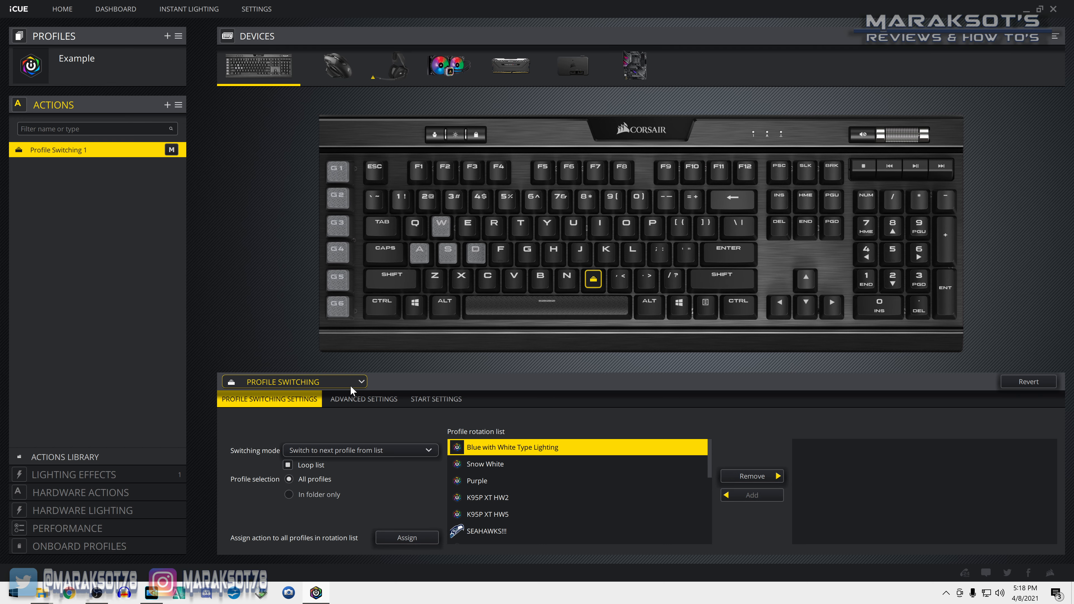
left_click(142, 70)
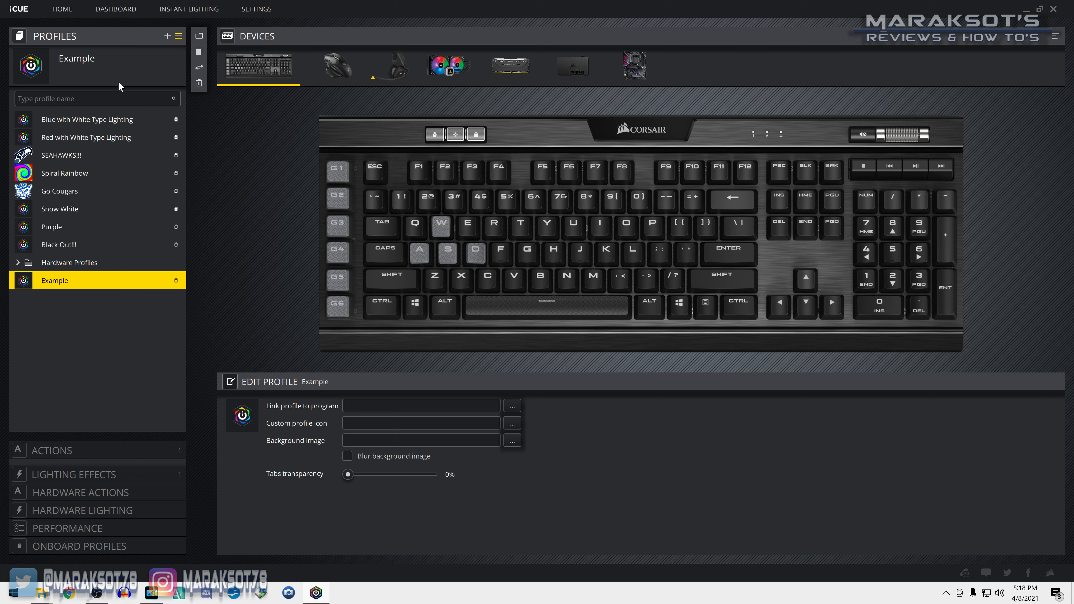
left_click(102, 456)
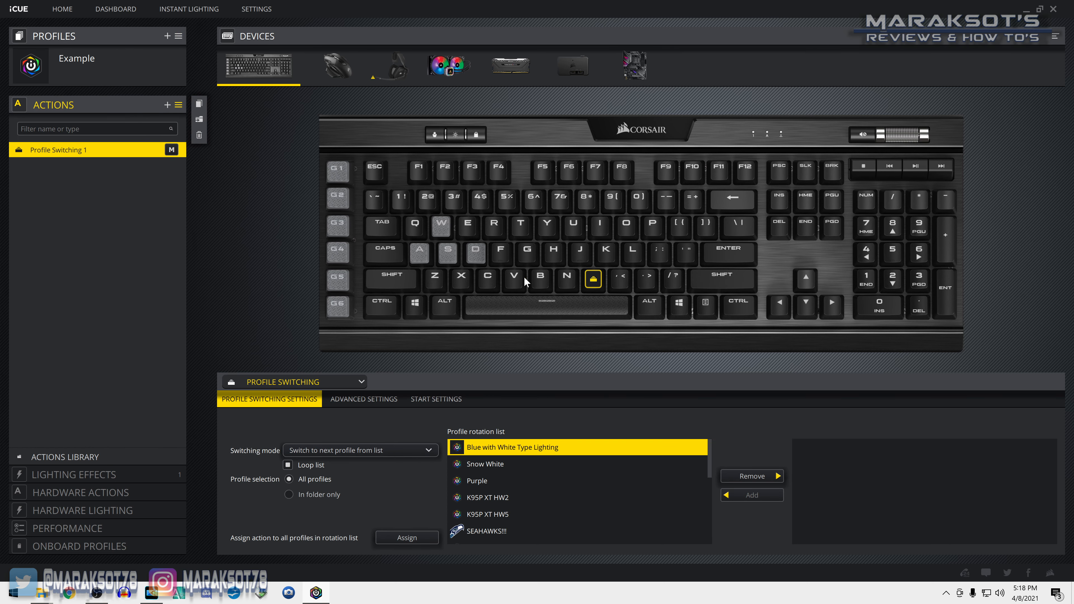
left_click(419, 170)
left_click(374, 201)
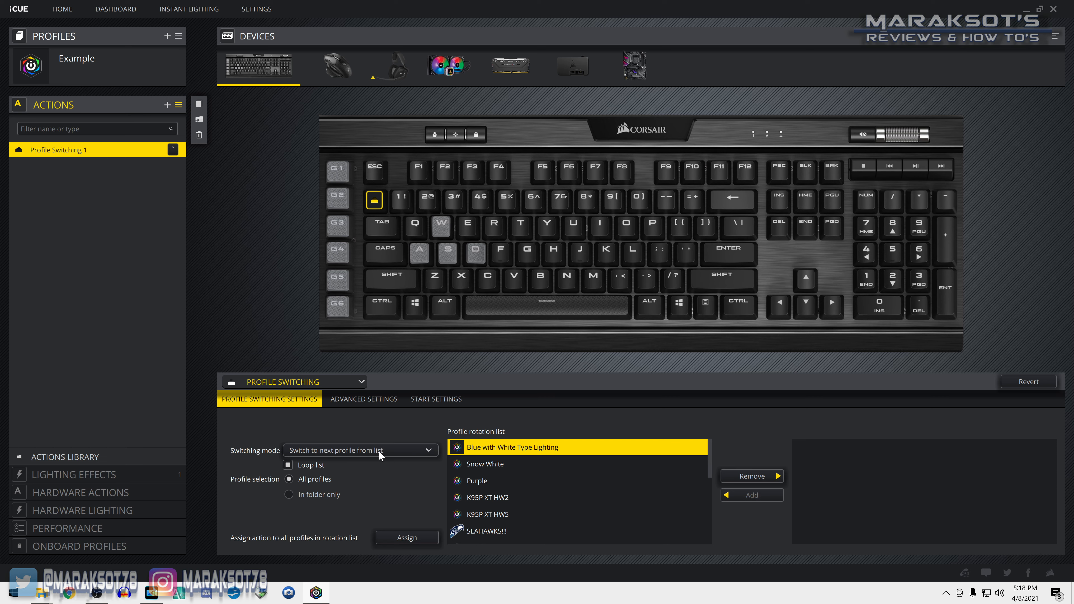
- Try the Direct profile selection mode with the Blue with White Type Lighting profile and the While pressed option
left_click(429, 451)
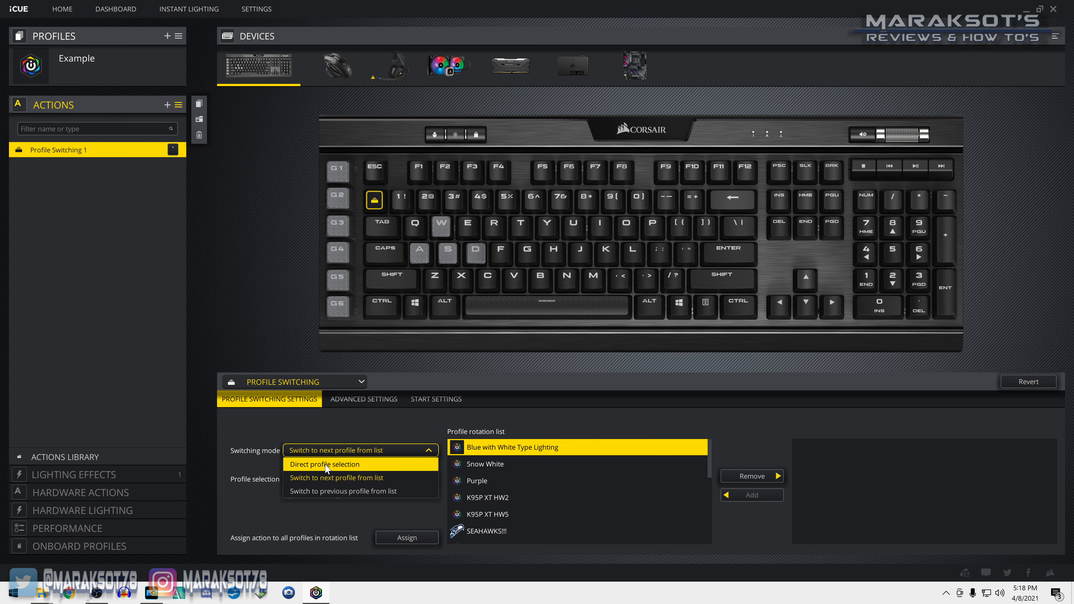
left_click(321, 465)
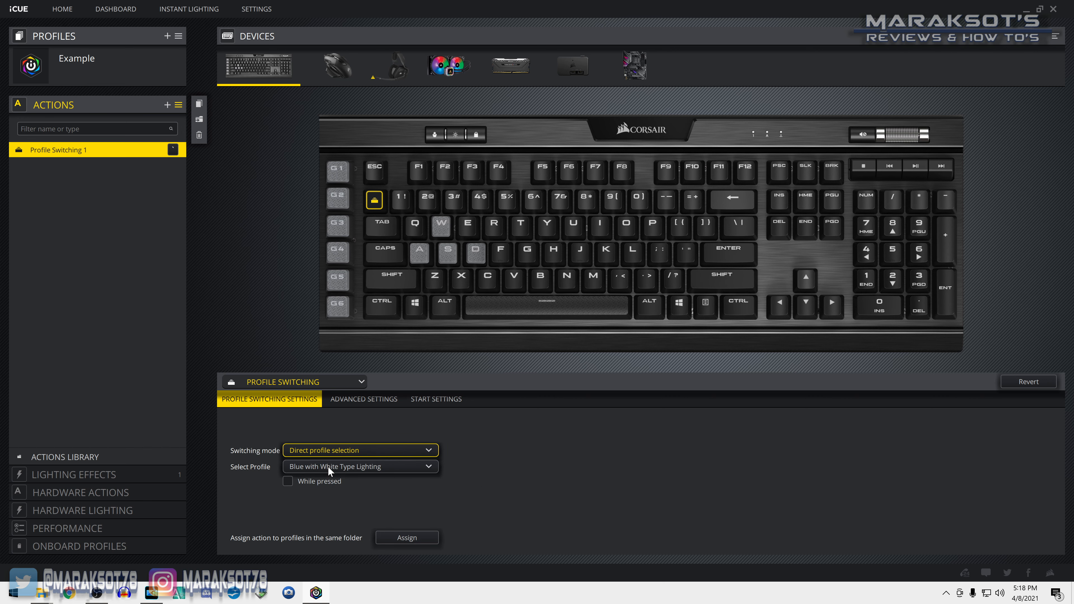
left_click(419, 465)
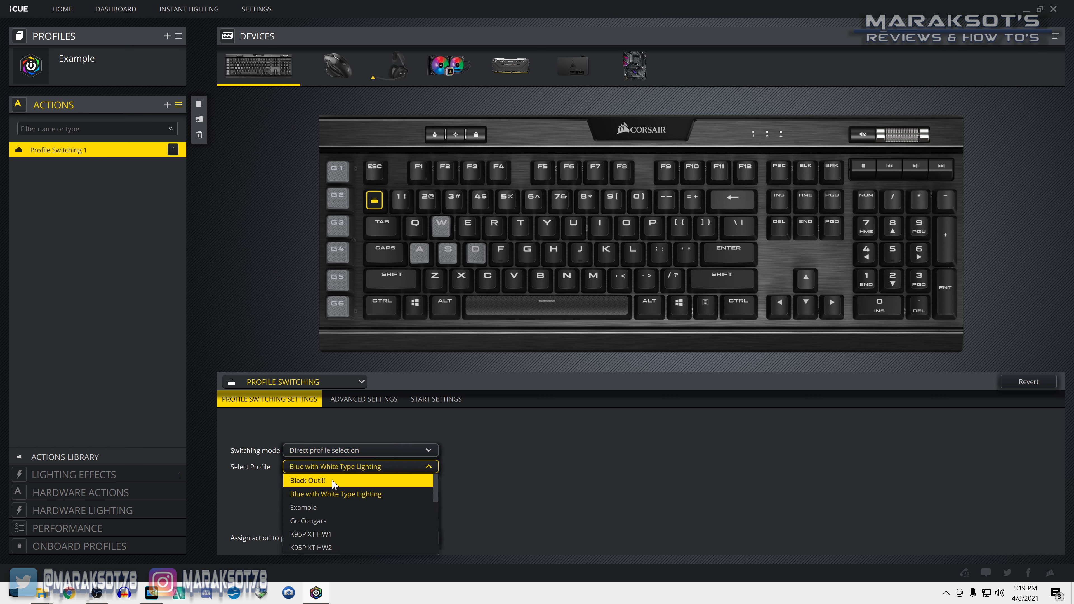
left_click(334, 494)
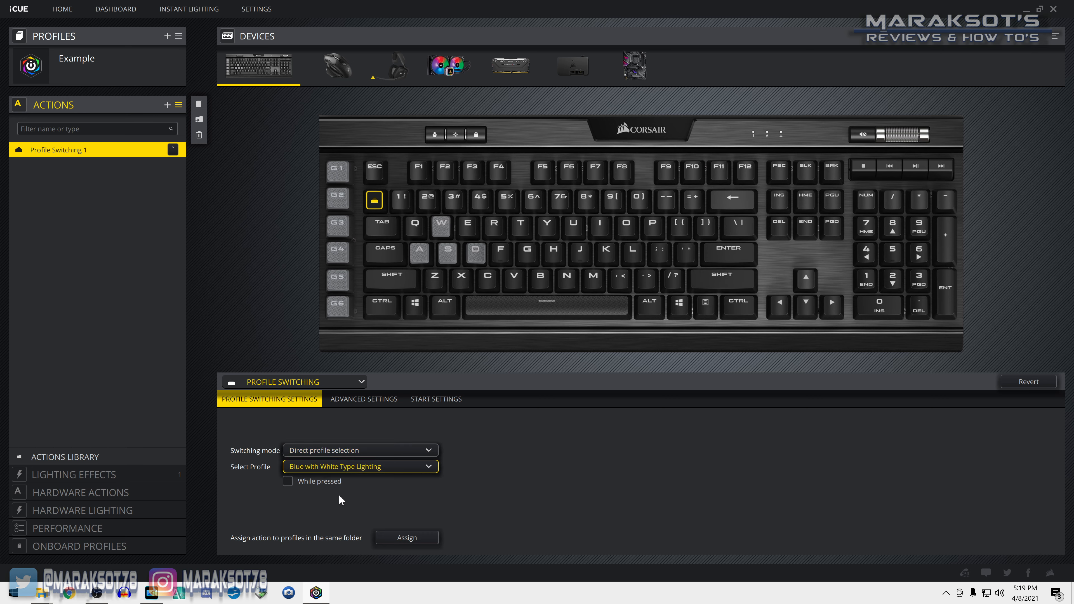
left_click(288, 481)
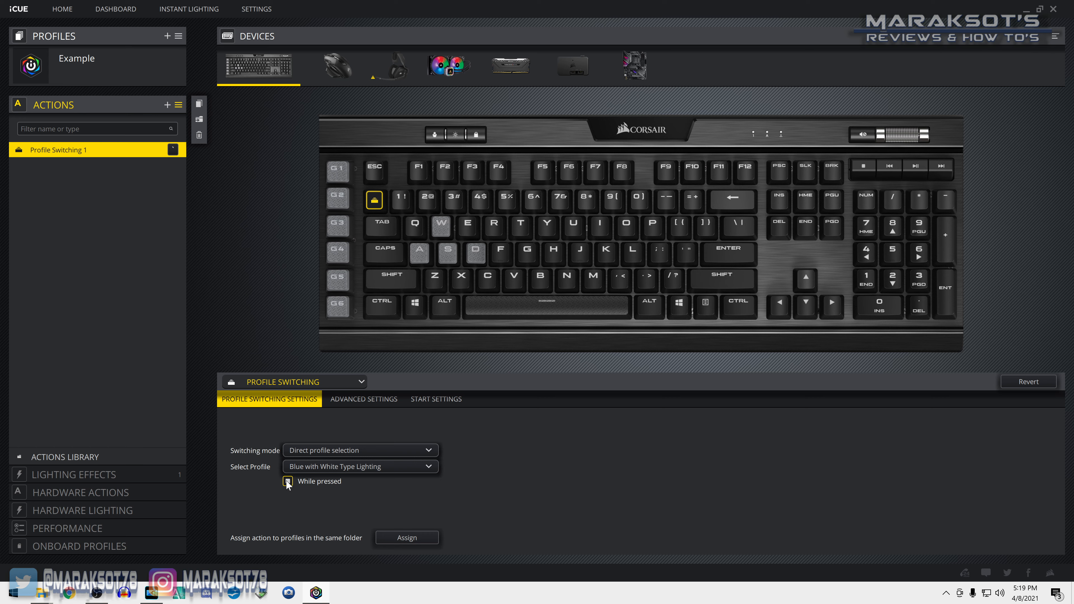
- Set the switching mode to Switch to next profile from list and add Blue with White Type Lighting to the rotation list
left_click(427, 450)
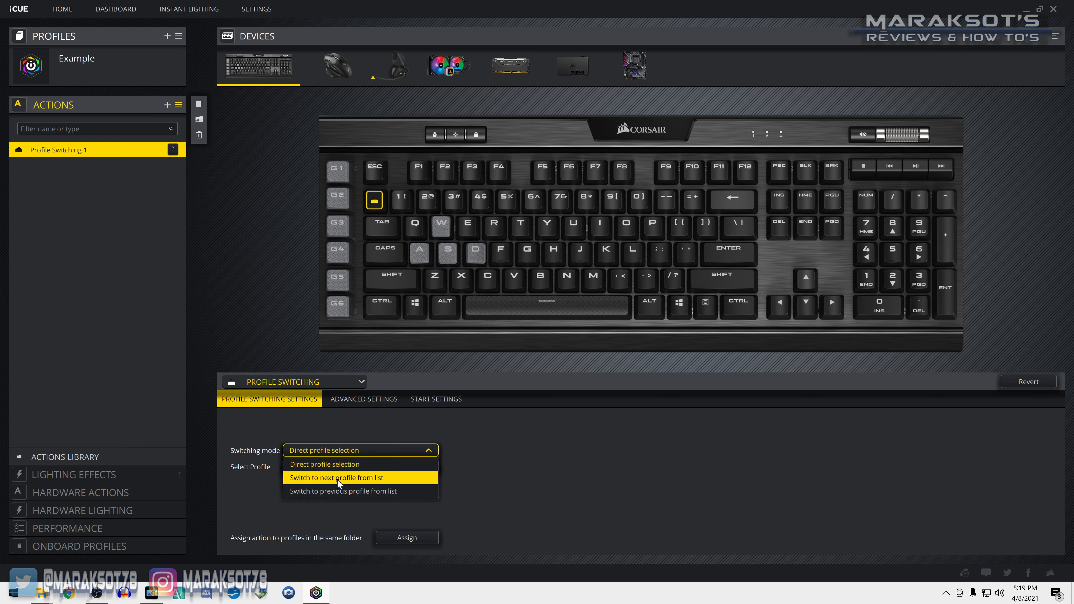
left_click(357, 478)
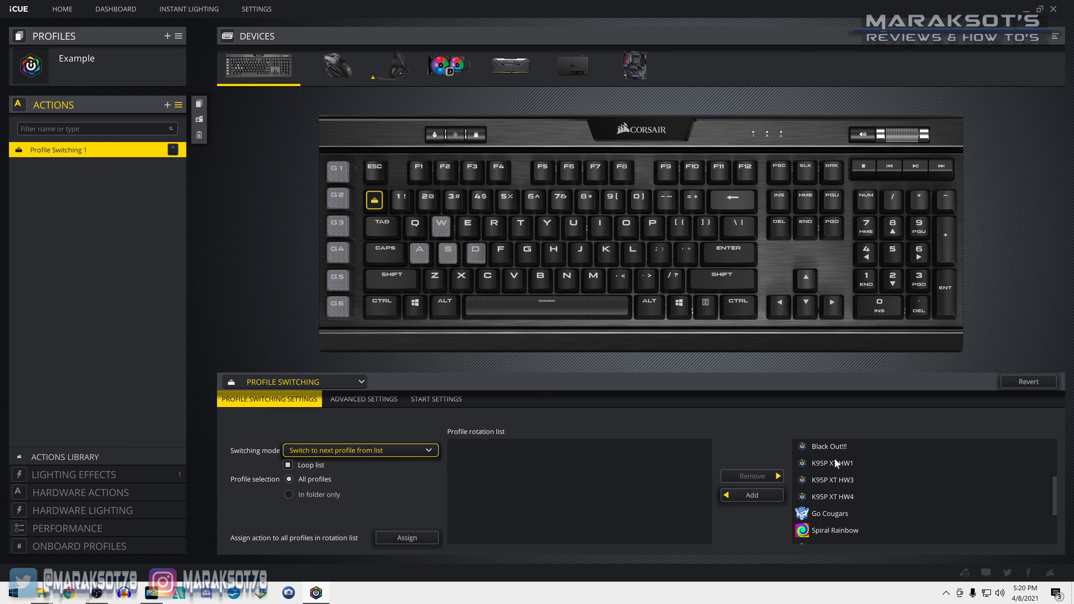
scroll(1055, 491, "down", 6)
mouse_move(1055, 516)
left_mouse_down()
mouse_move(1046, 441)
mouse_move(1047, 531)
left_mouse_up()
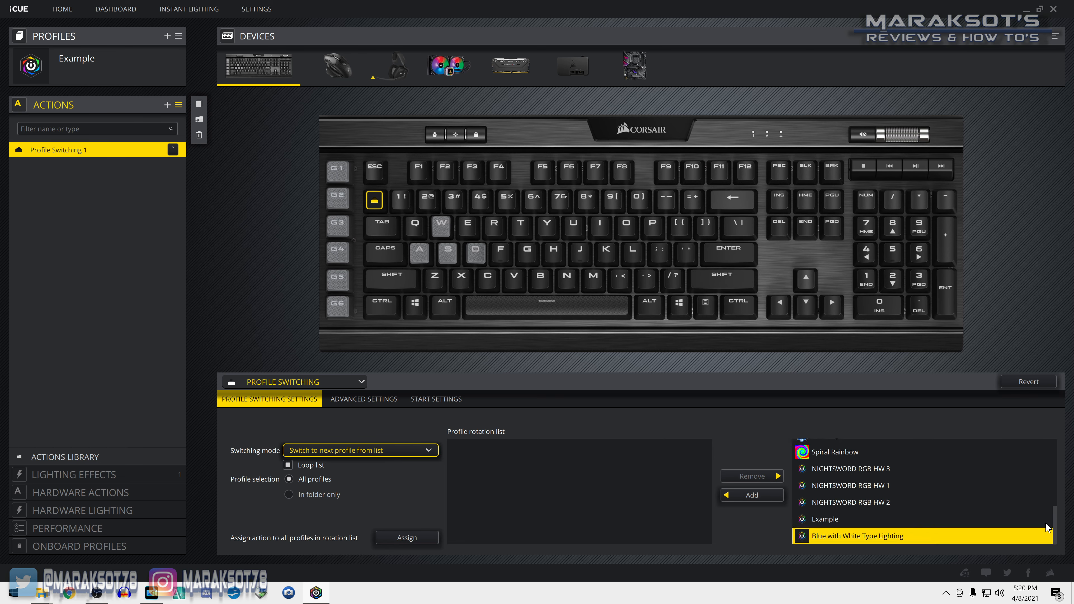
left_click(760, 500)
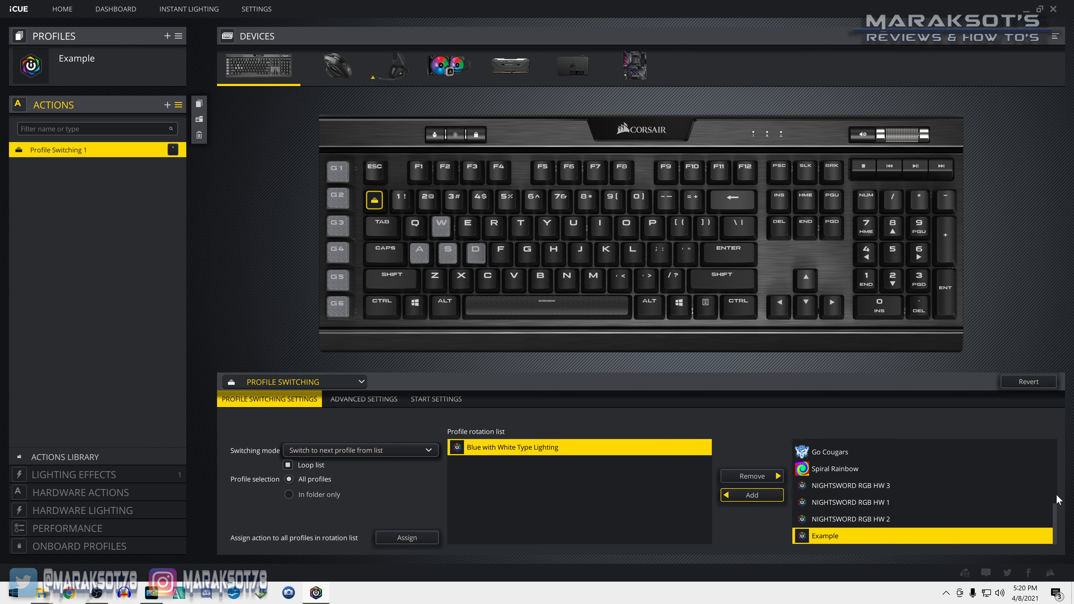
- Add Red with White Type Lighting, SEAHAWKS!!!, Spiral Rainbow, Go Cougars and Snow White to the profile rotation list
left_click_drag(1052, 509, 1051, 469)
left_click(831, 476)
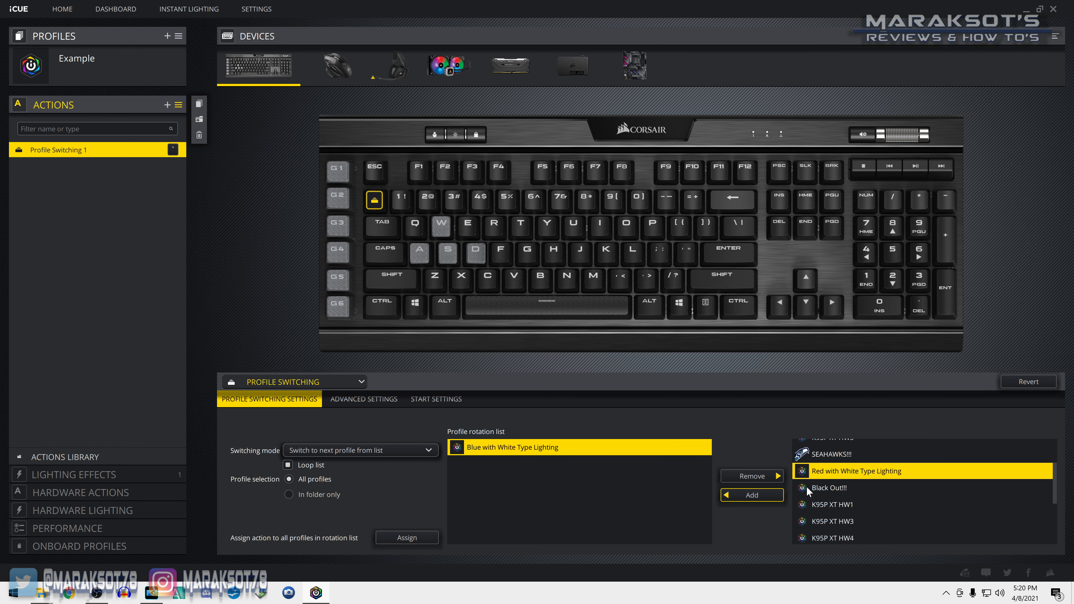
left_click(744, 496)
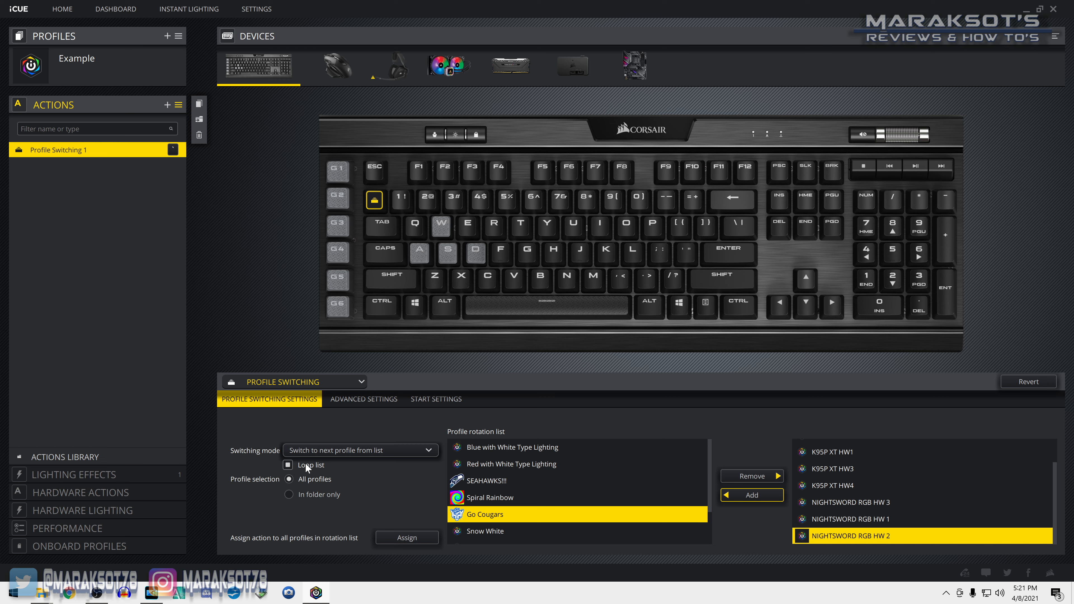
- Keep Loop list enabled and set the profile selection to In folder only
left_click(288, 465)
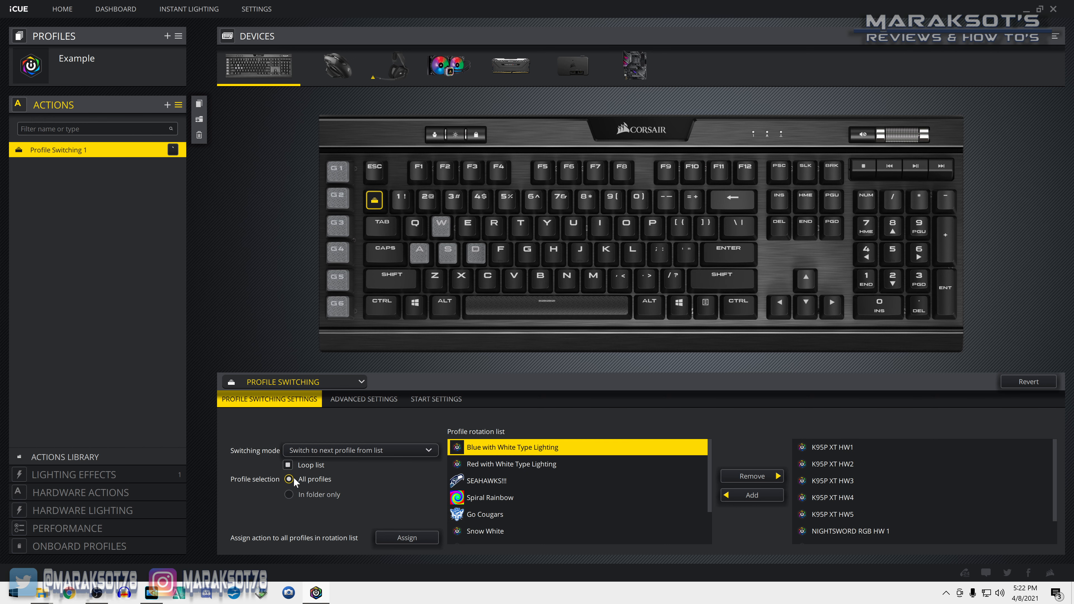
left_click(289, 496)
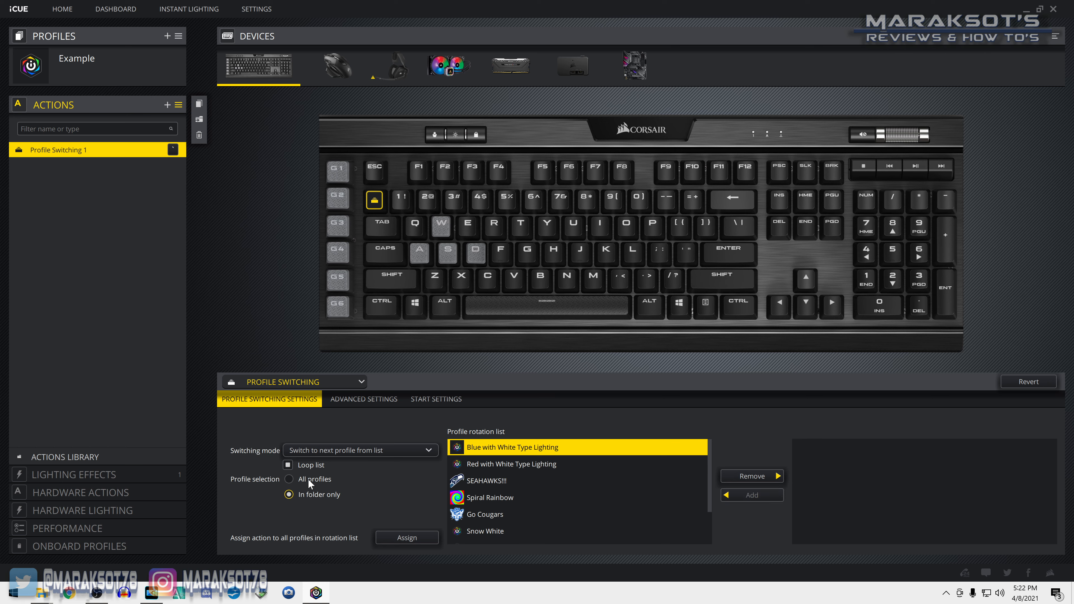
- Examine the profile list and the contents of the Hardware Profiles folder, and return to the Profile Switching action
left_click(179, 37)
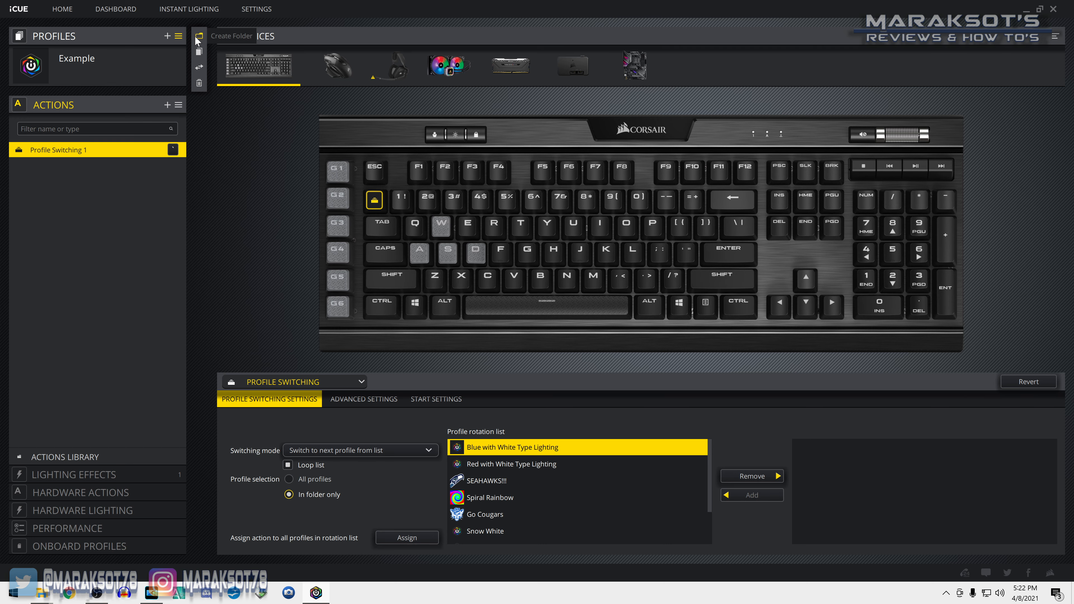
left_click(101, 76)
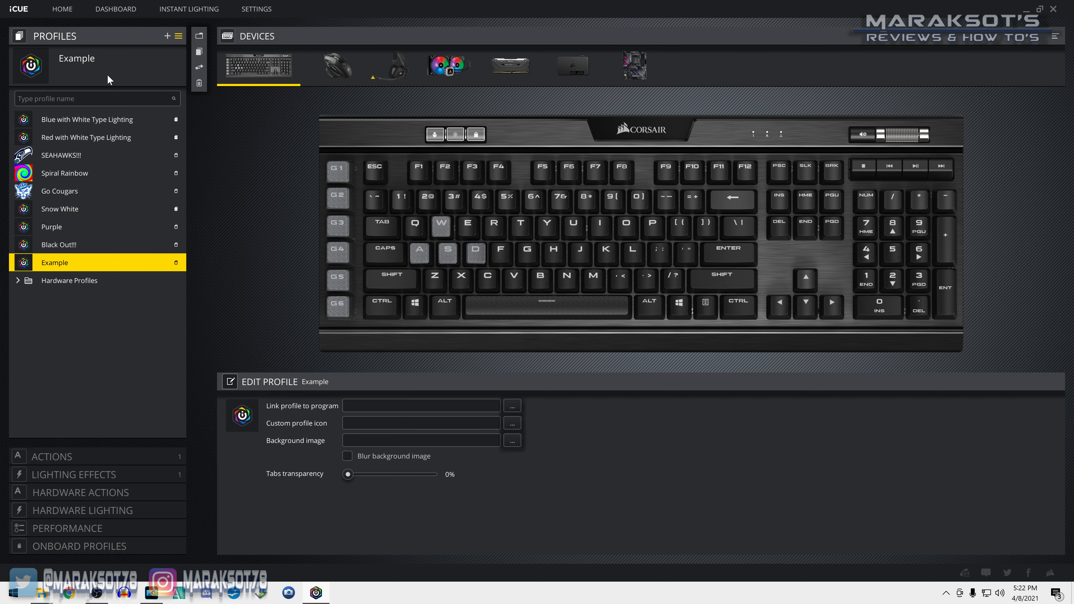
left_click(18, 281)
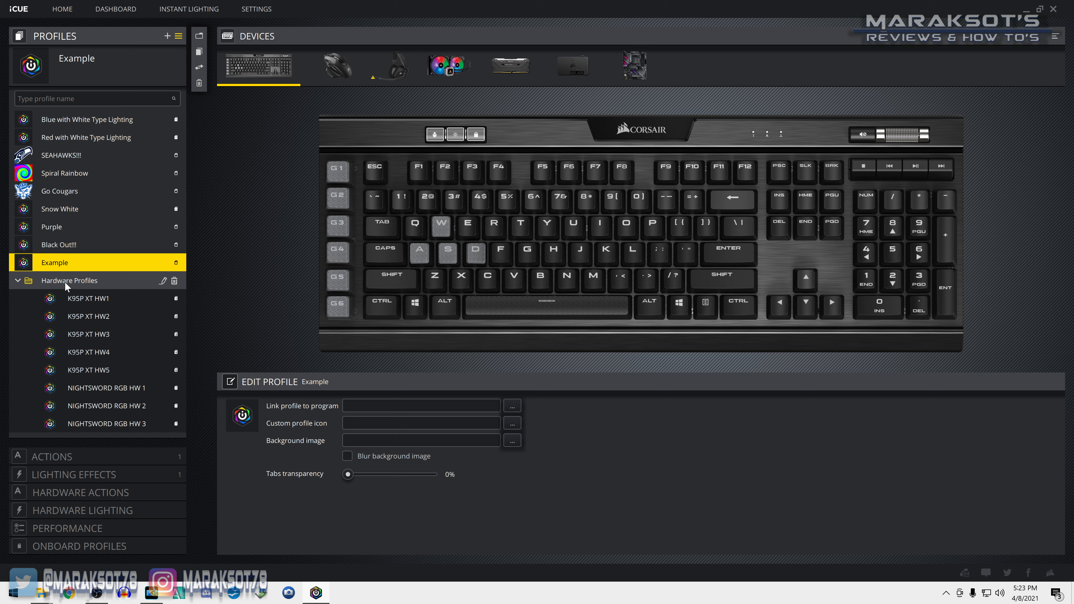
left_click(18, 280)
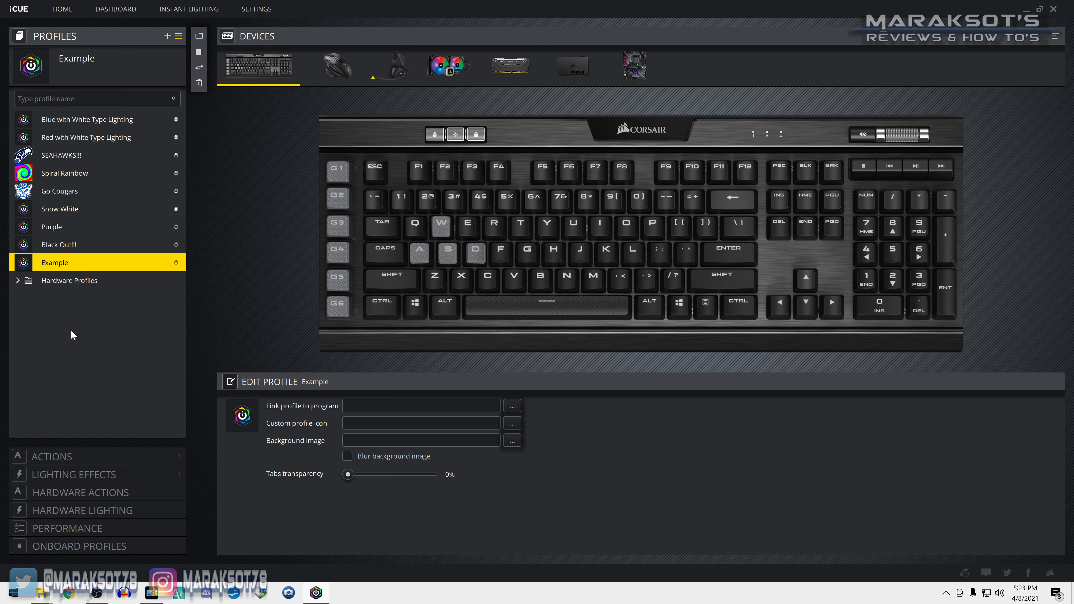
left_click(62, 459)
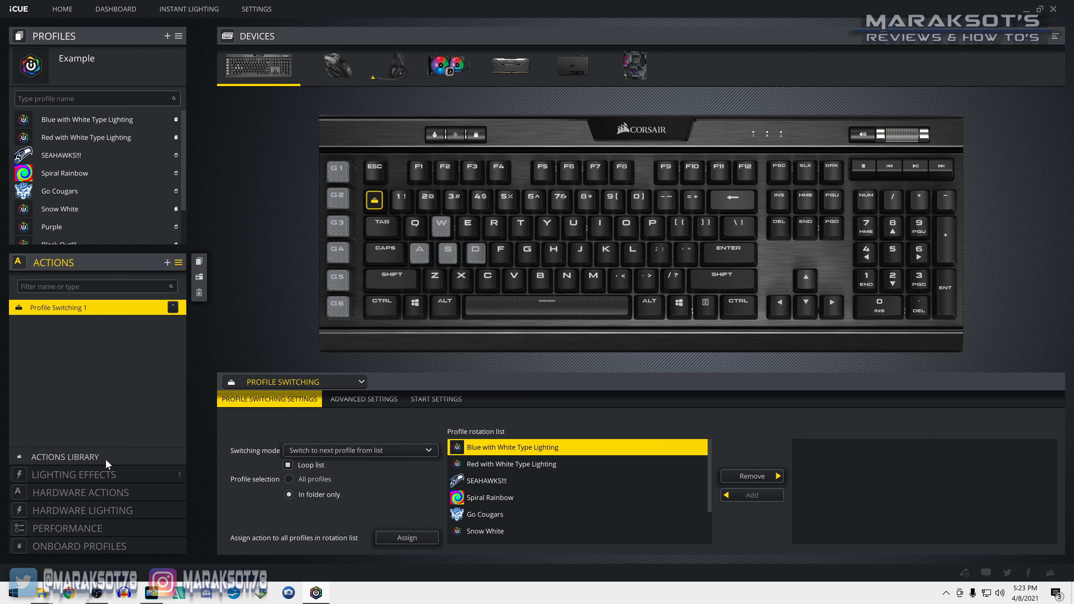
- Compare the All profiles and In folder only selections, keeping In folder only, and check the rotation list against the available profiles
left_click(289, 495)
left_click(289, 479)
left_click(289, 495)
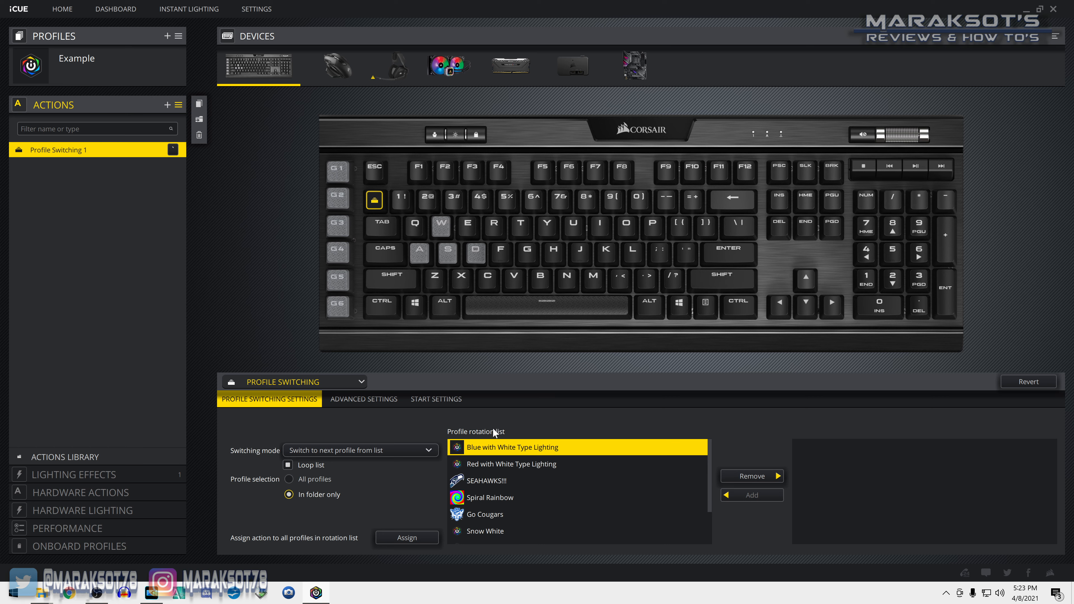
scroll(708, 478, "down", 2)
left_click_drag(717, 508, 712, 448)
left_click(107, 61)
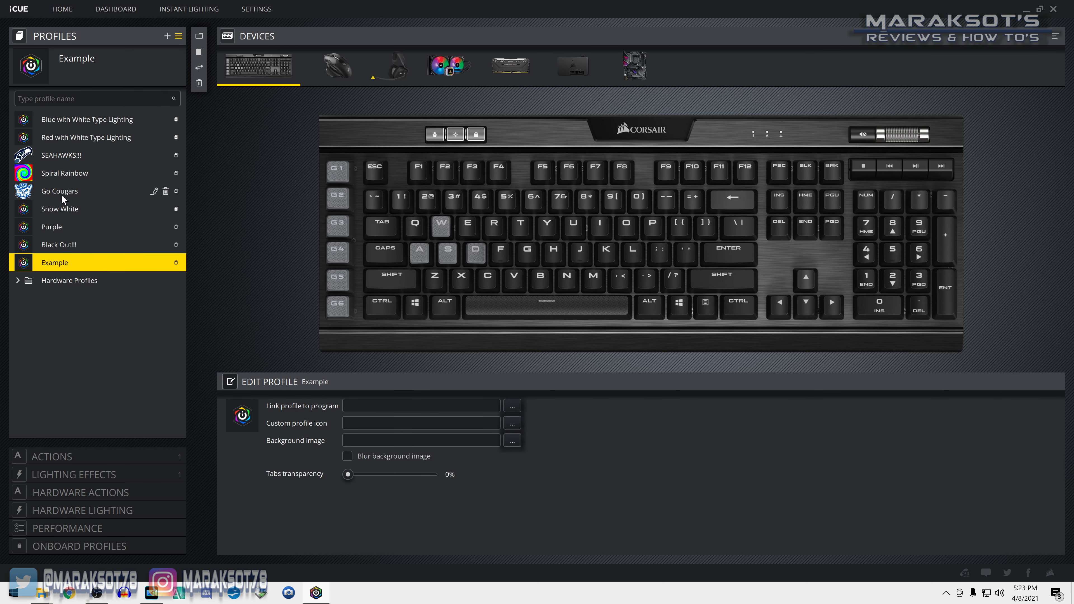
left_click(77, 461)
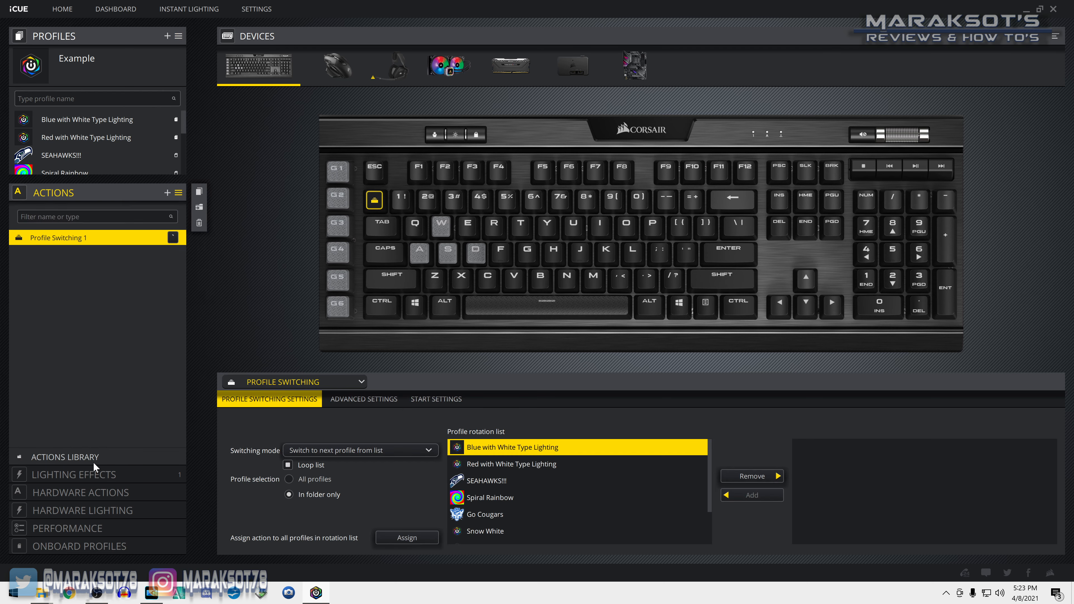
- Examine the Profile Switching action's Retain original key output option and its start sound settings, leaving the option off
left_click(345, 398)
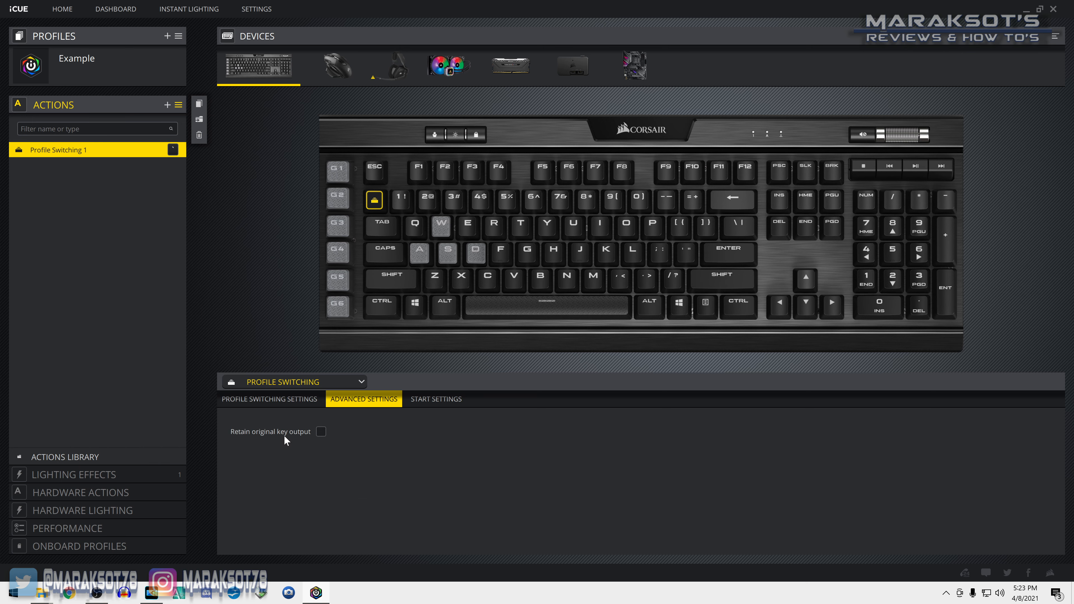
left_click(320, 432)
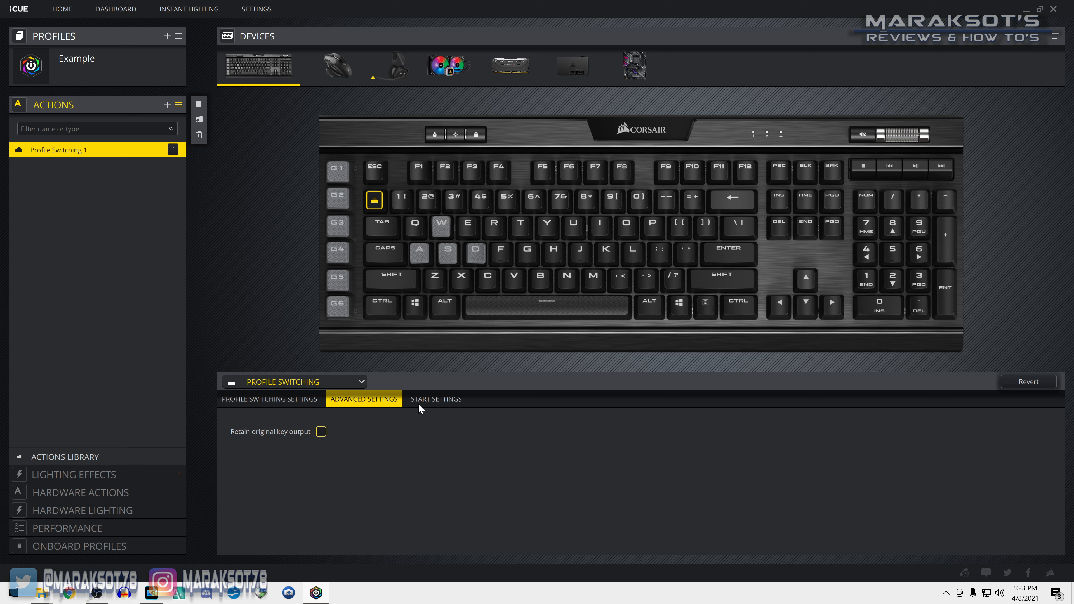
left_click(427, 400)
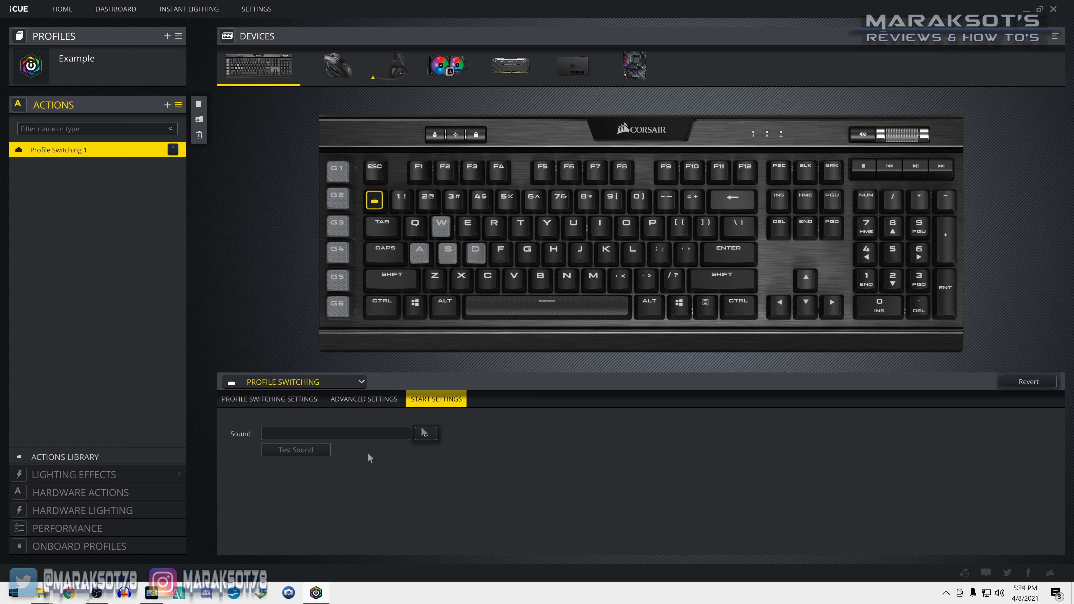
- Open the action and remap type choices for the tilde key
left_click(274, 382)
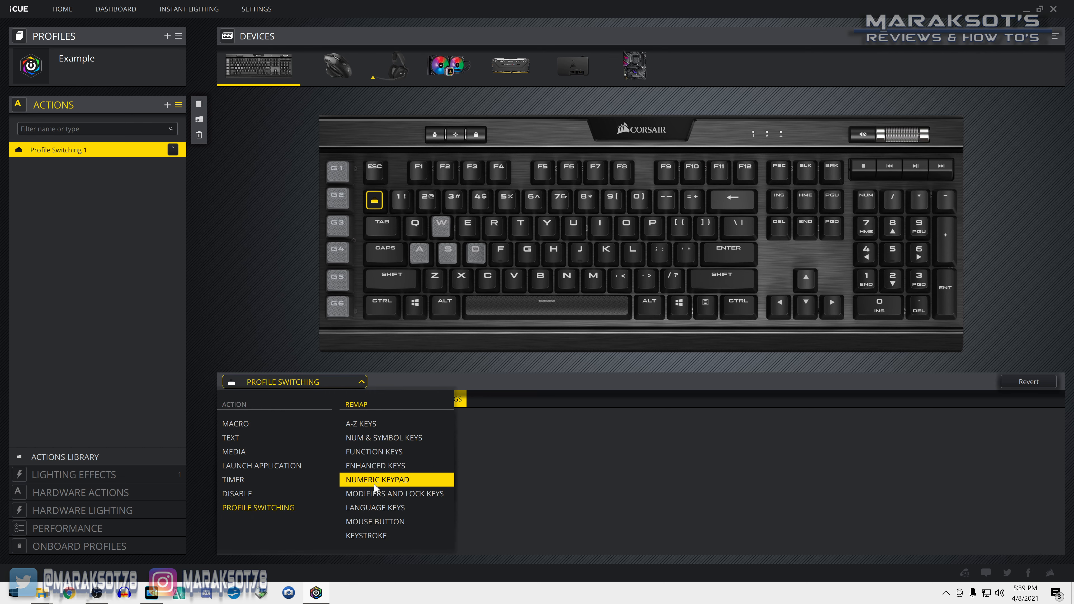